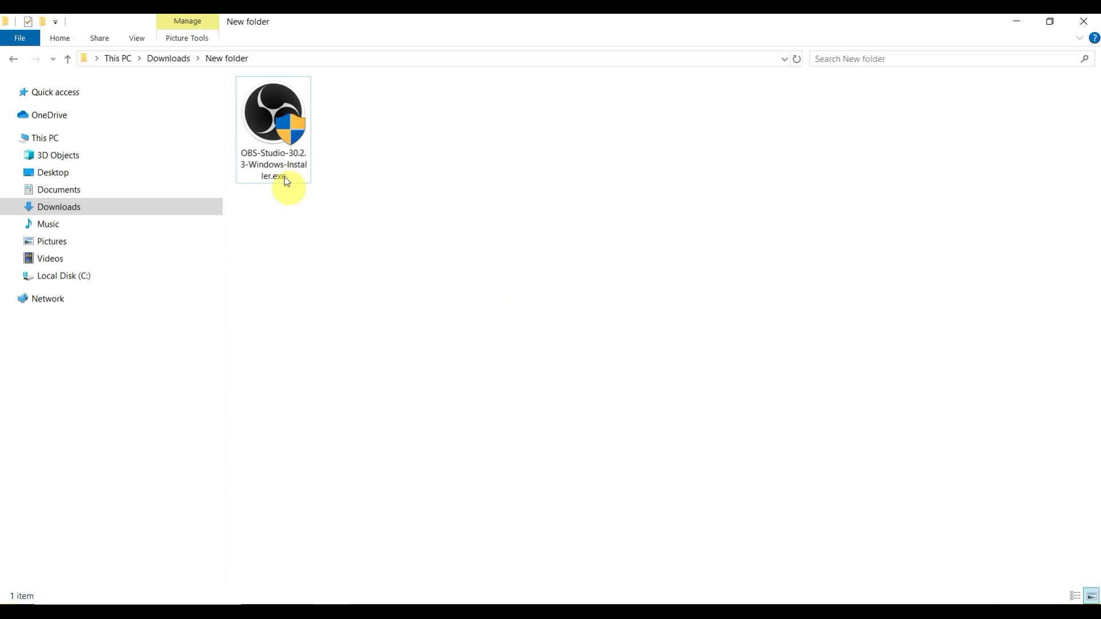
Step: Install OBS Studio 30.2.3 from the downloaded installer into C:\Program Files\obs-studio and launch it on finishing setup
click(269, 139)
double_click(269, 139)
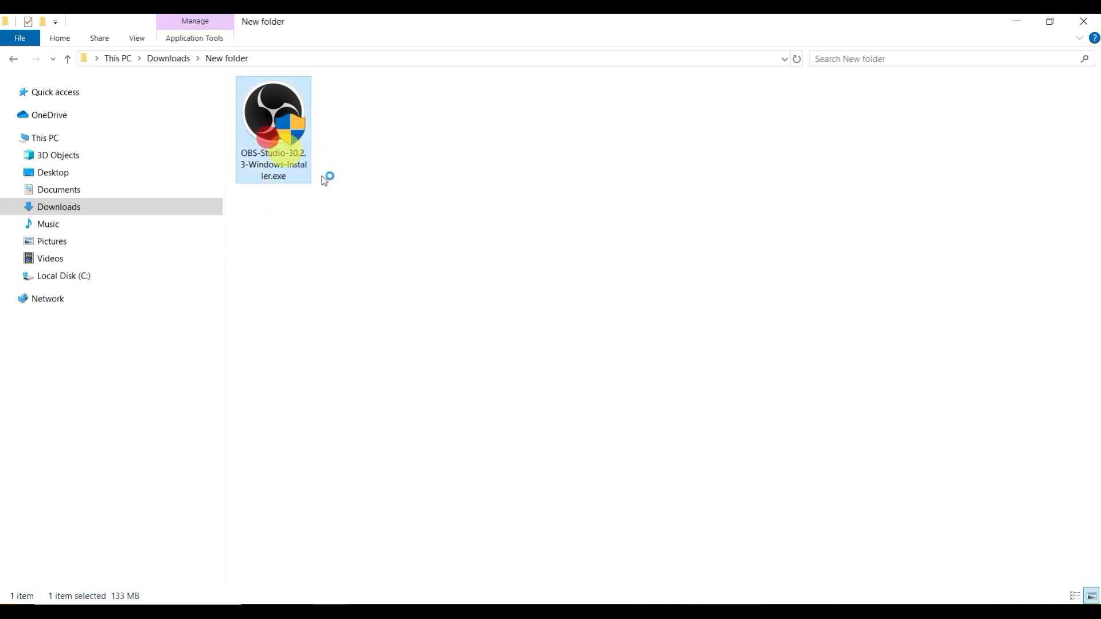
click(627, 428)
click(626, 428)
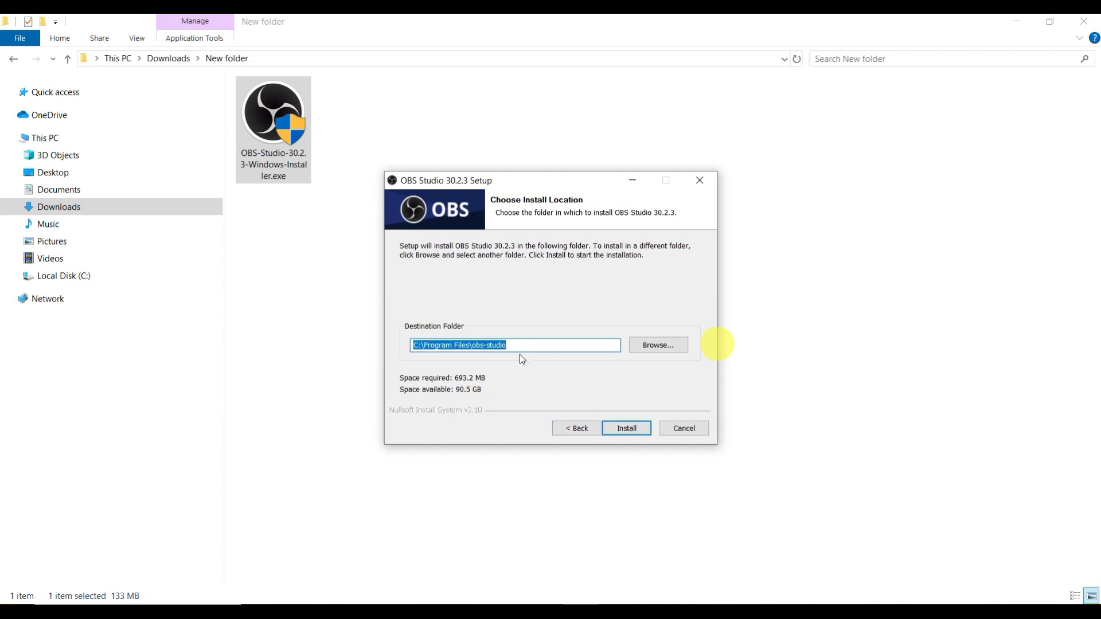
click(627, 428)
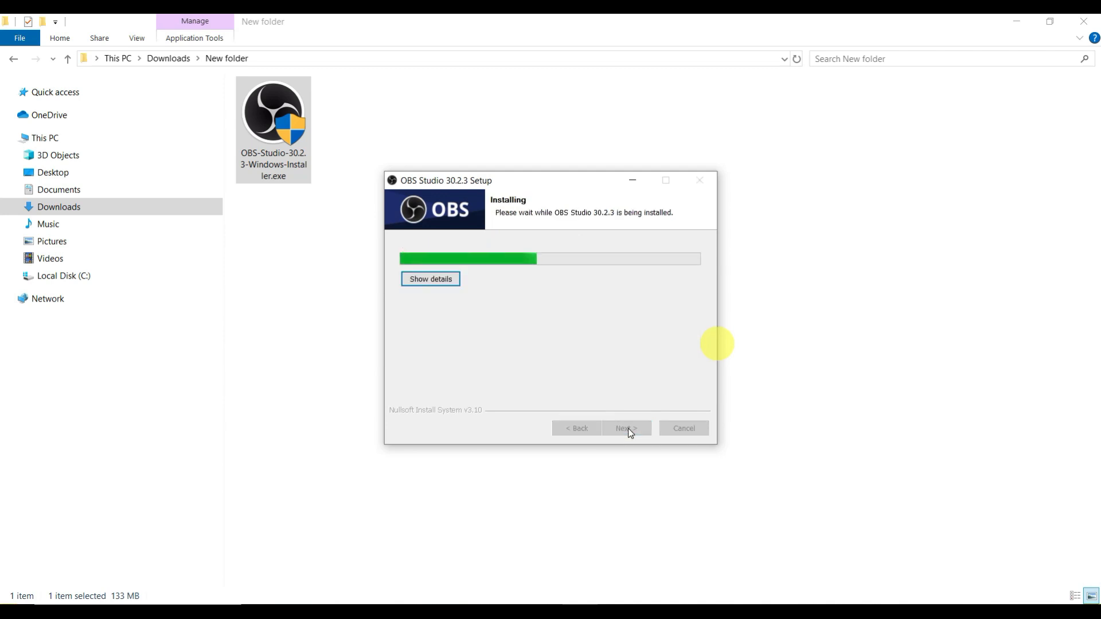
mouse_move(570, 487)
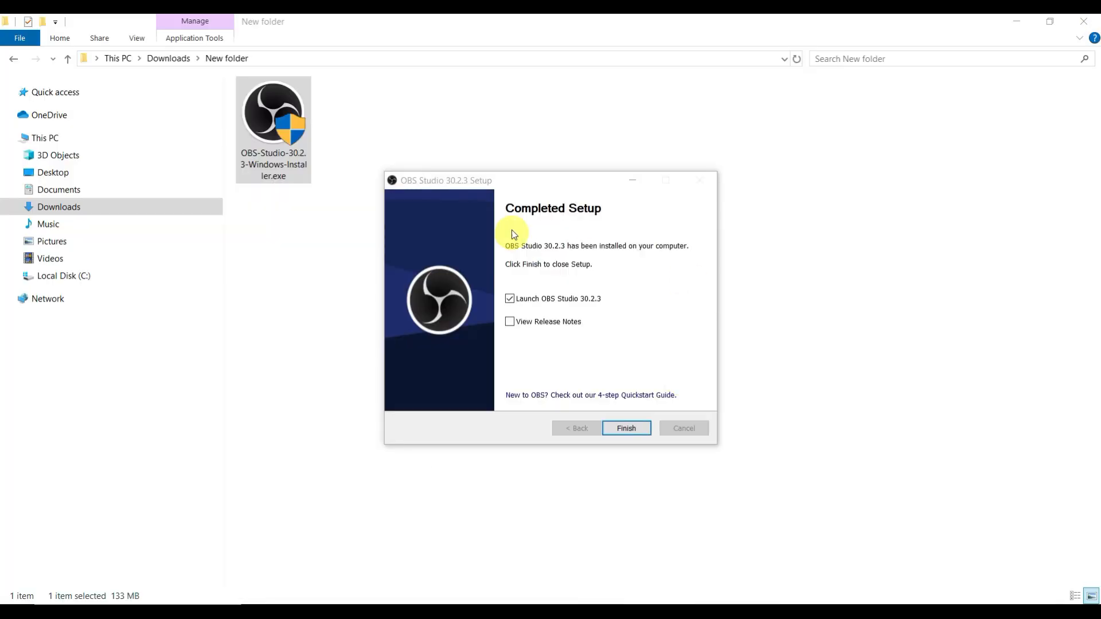
click(635, 429)
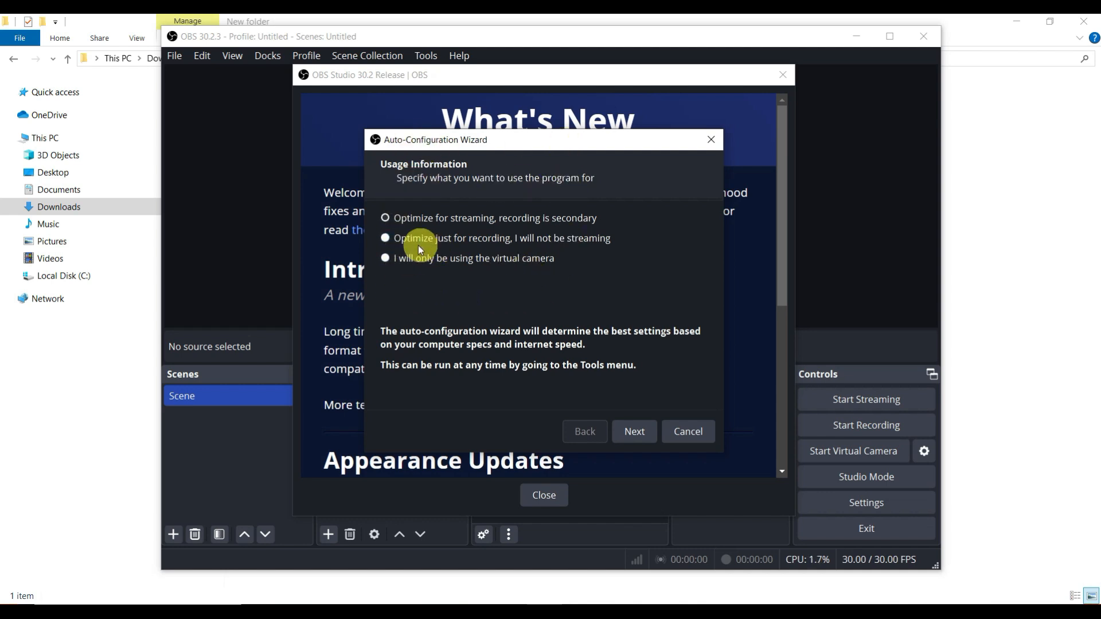
Step: Auto-configure for recording only with the current 1920x1080 canvas, apply the settings, dismiss the release notes and maximize the window
click(386, 239)
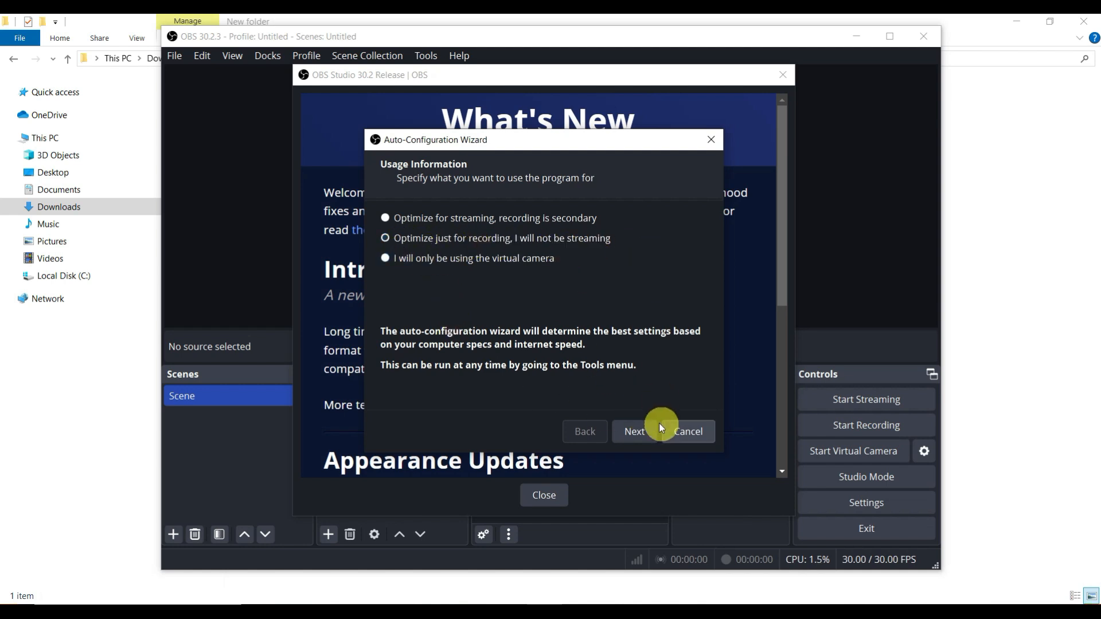
click(634, 431)
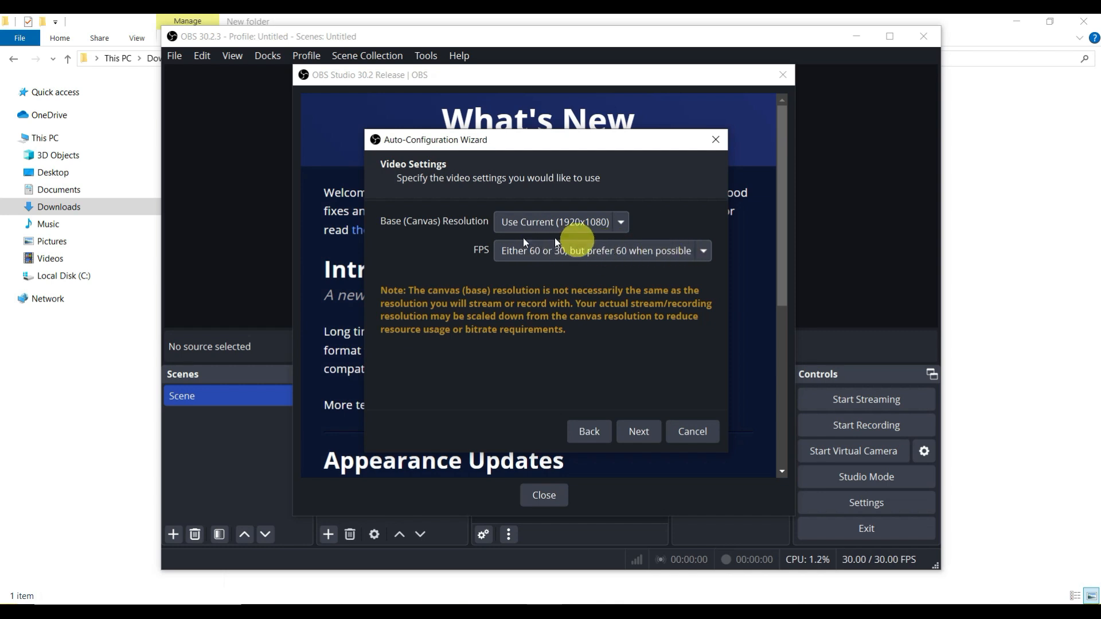
click(622, 223)
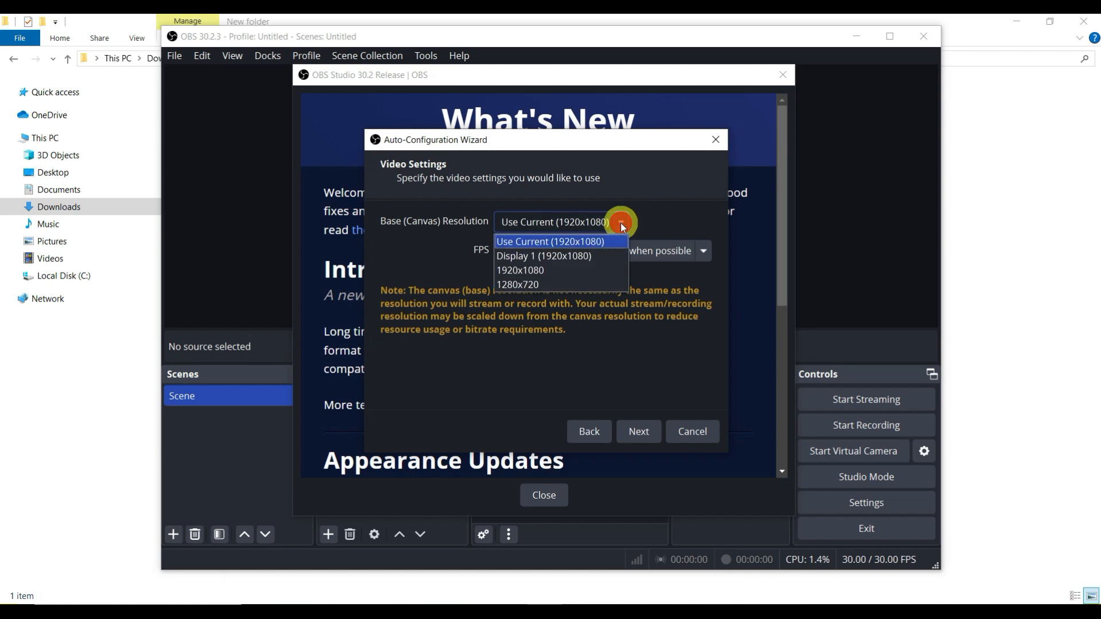
click(652, 269)
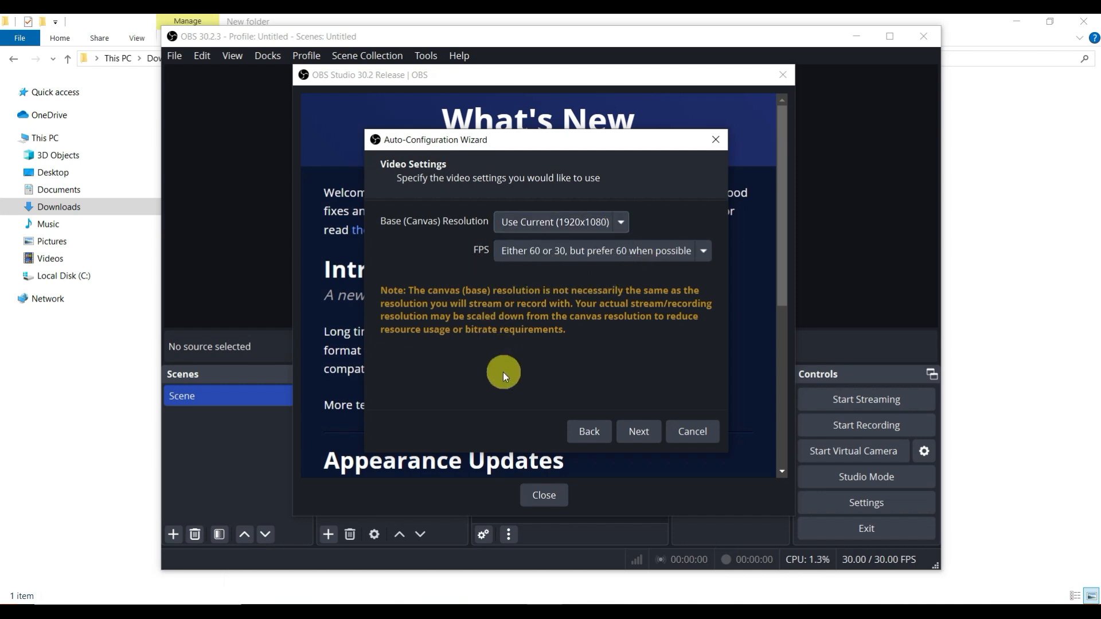
click(636, 429)
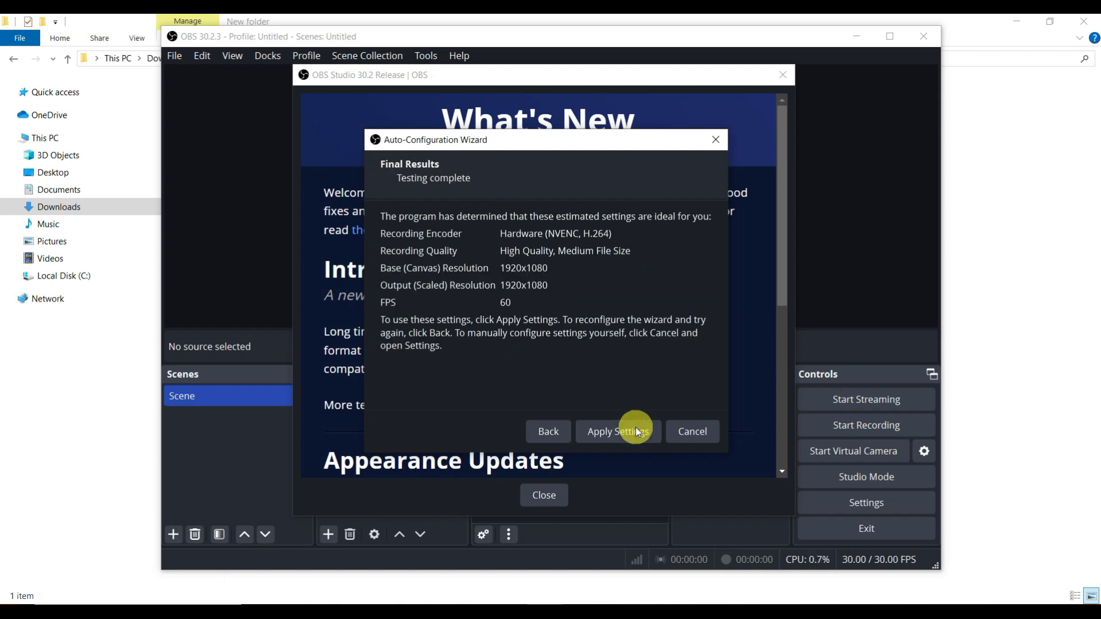
click(621, 435)
click(548, 494)
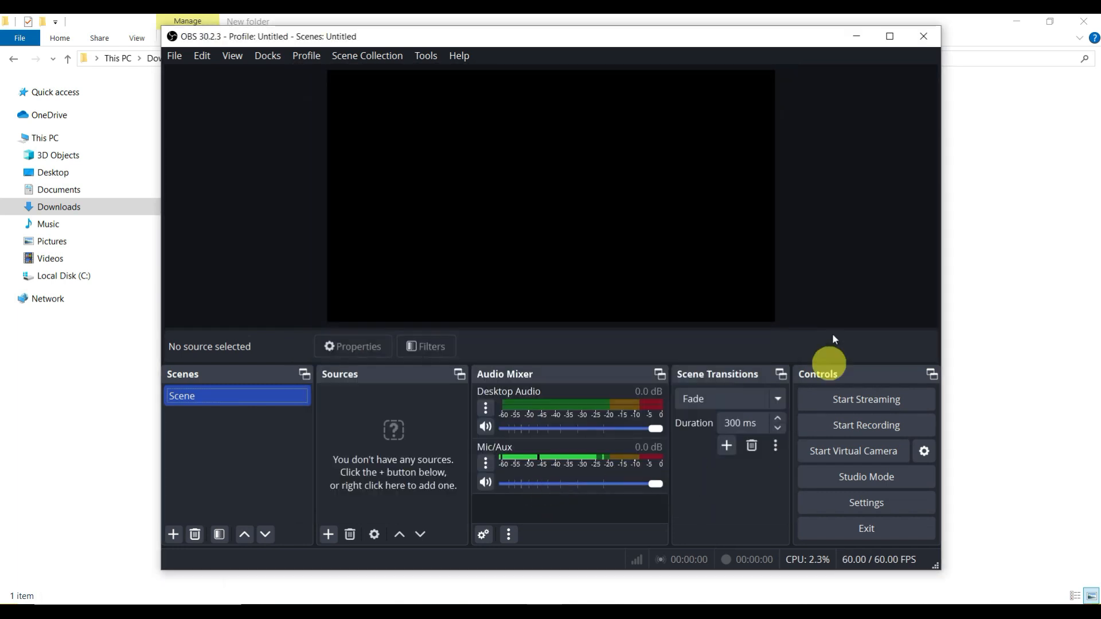
click(891, 37)
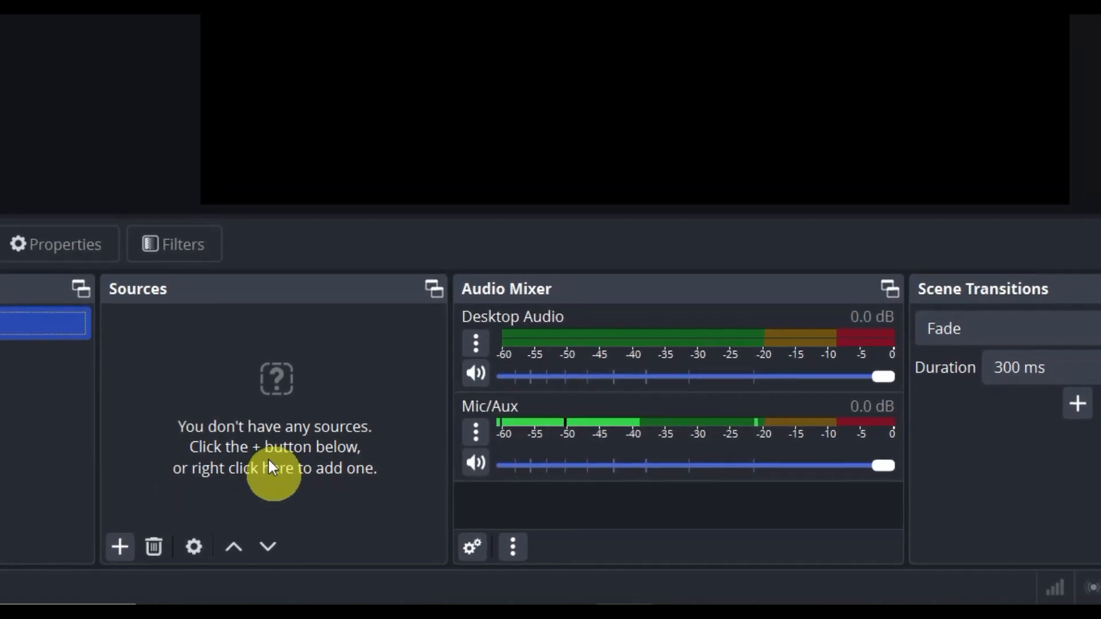
Step: Add a new Display Capture source to the scene, capturing the 1920x1080 primary monitor
click(117, 549)
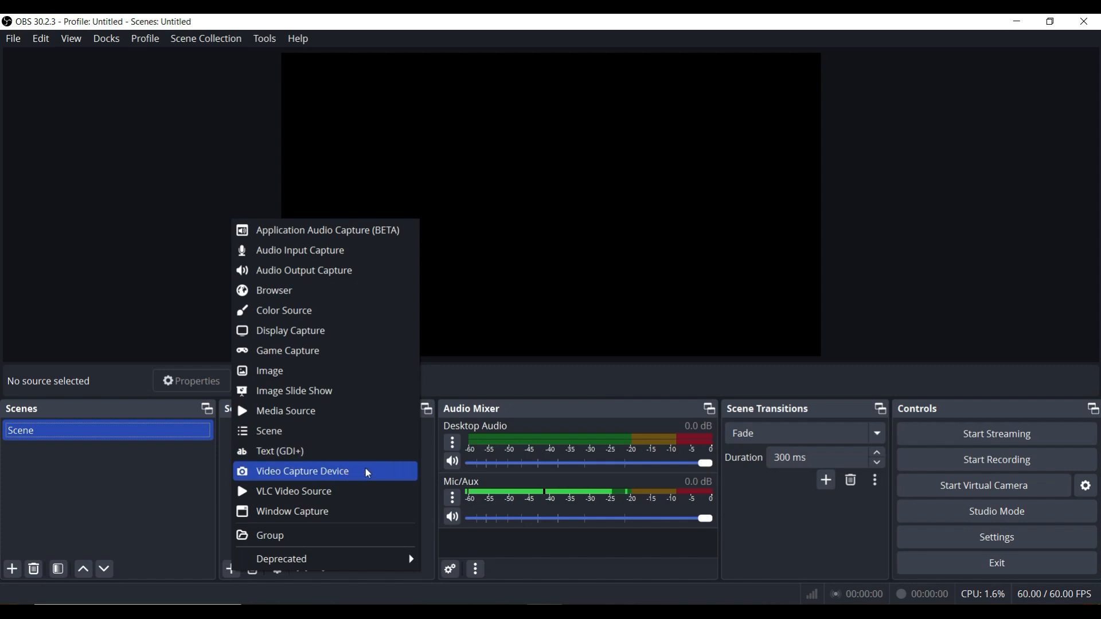
click(340, 332)
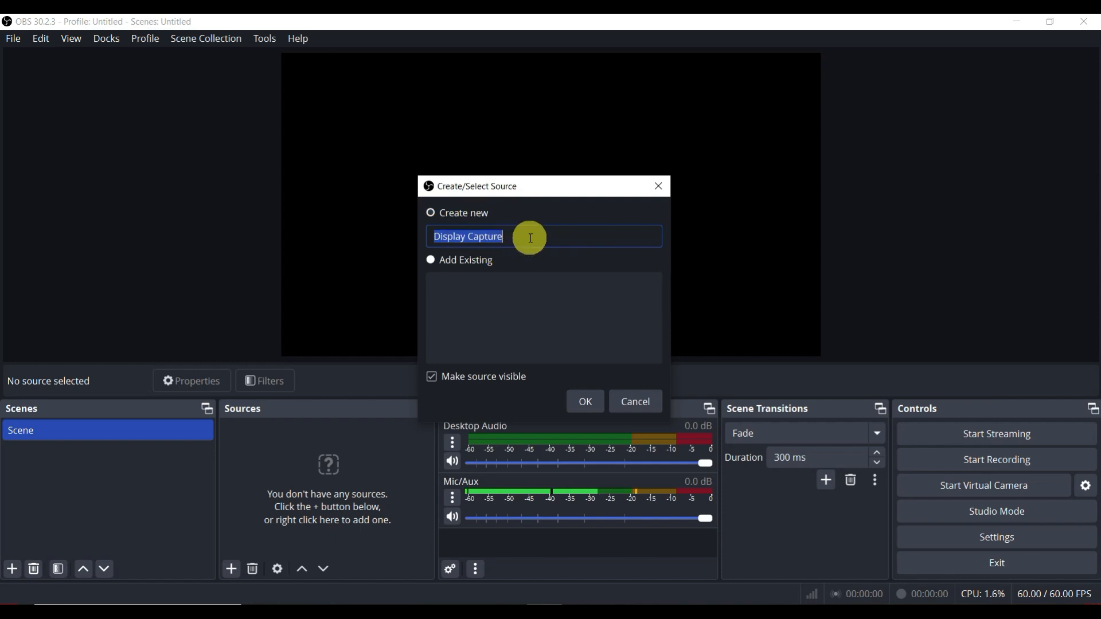
click(590, 401)
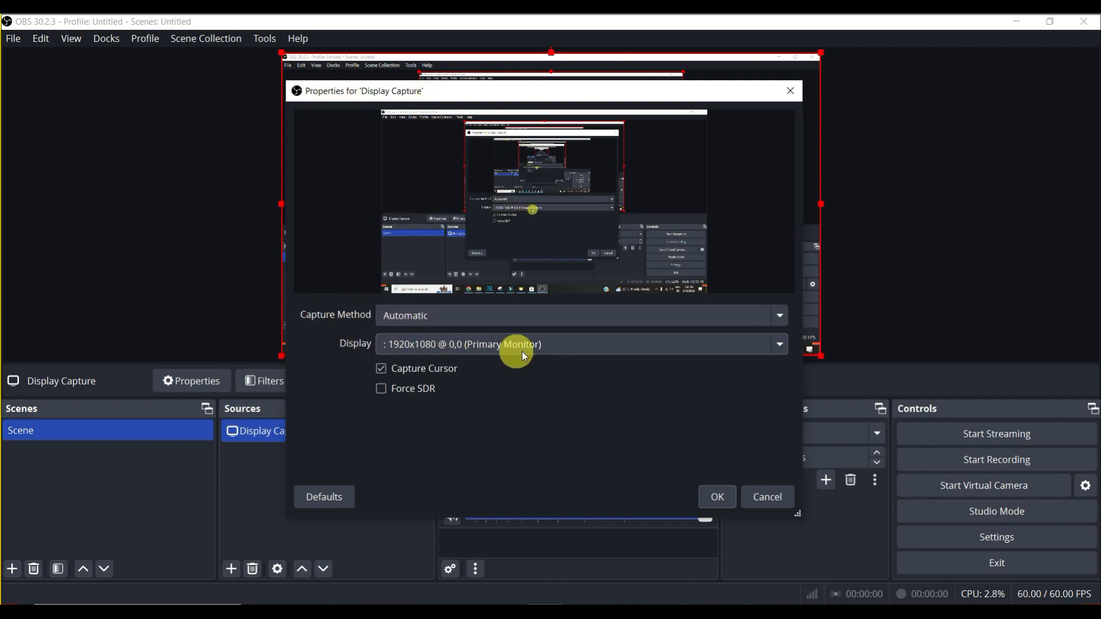
click(584, 344)
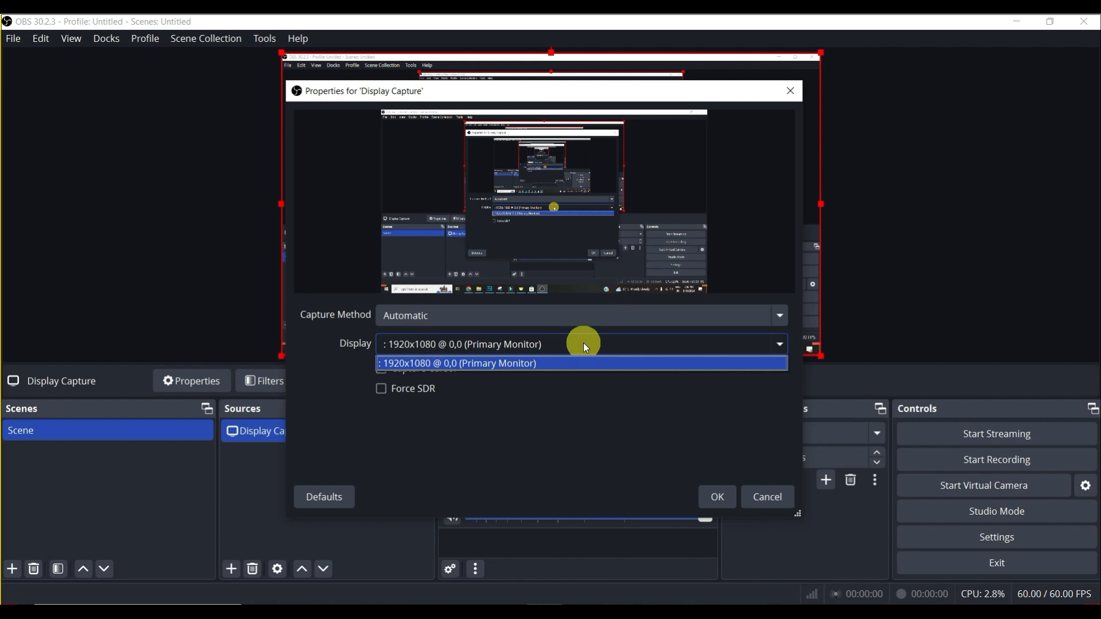
click(583, 343)
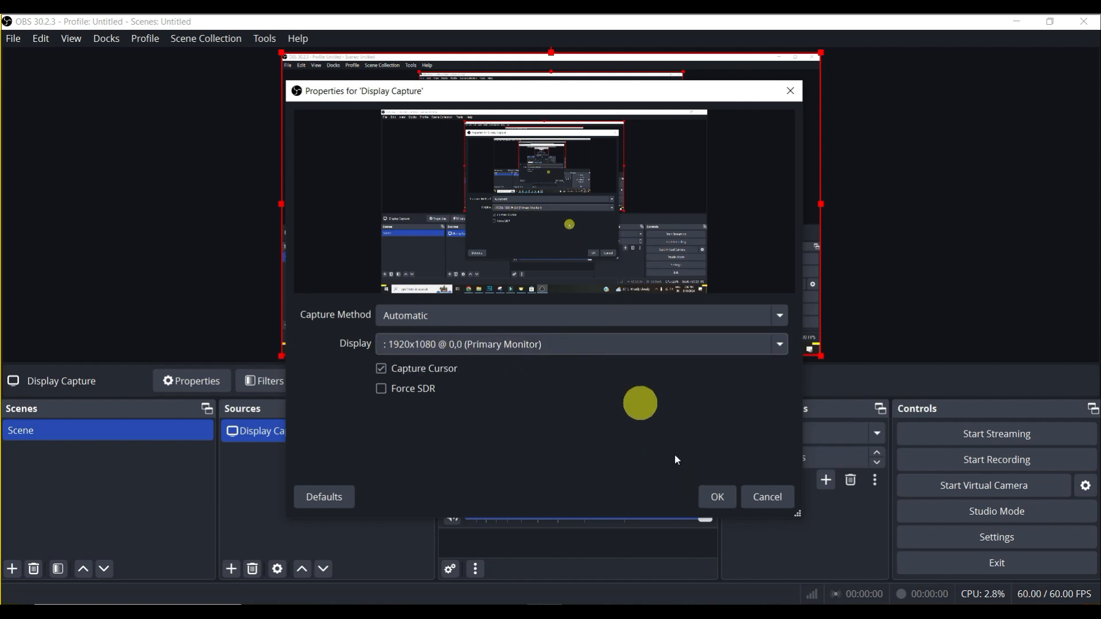
click(718, 497)
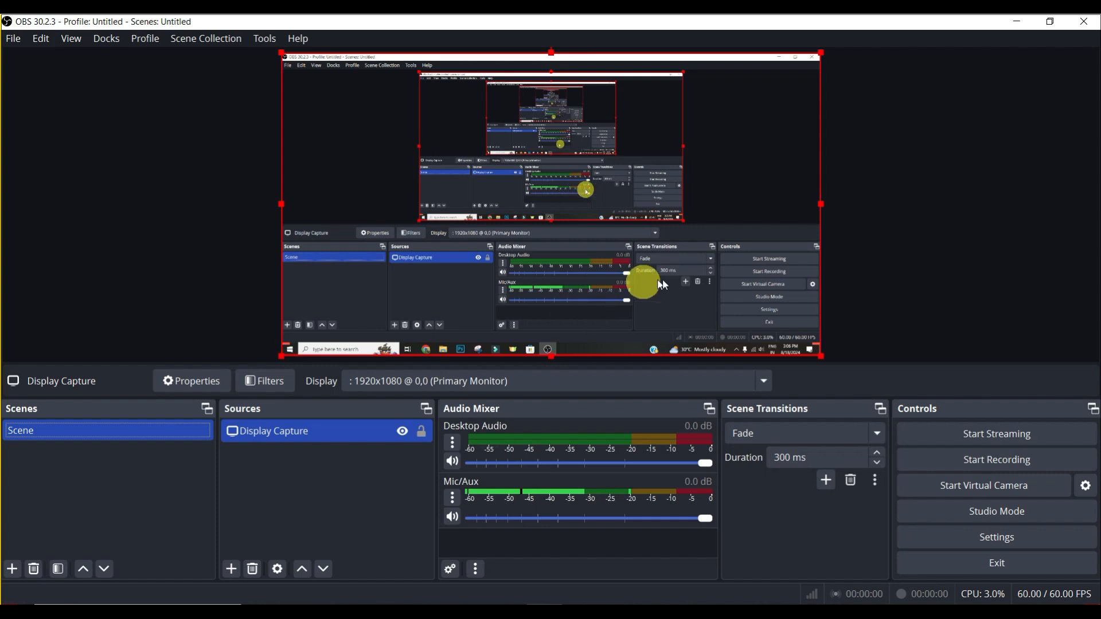
Step: Add a new Audio Input Capture source to the scene using the Default device
click(230, 569)
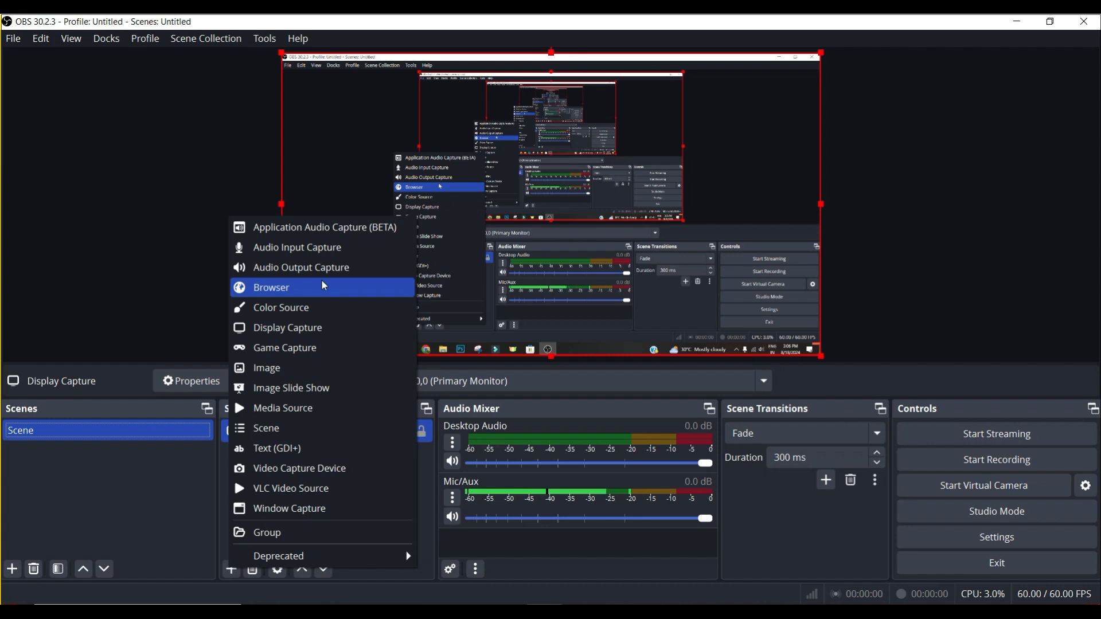
click(344, 247)
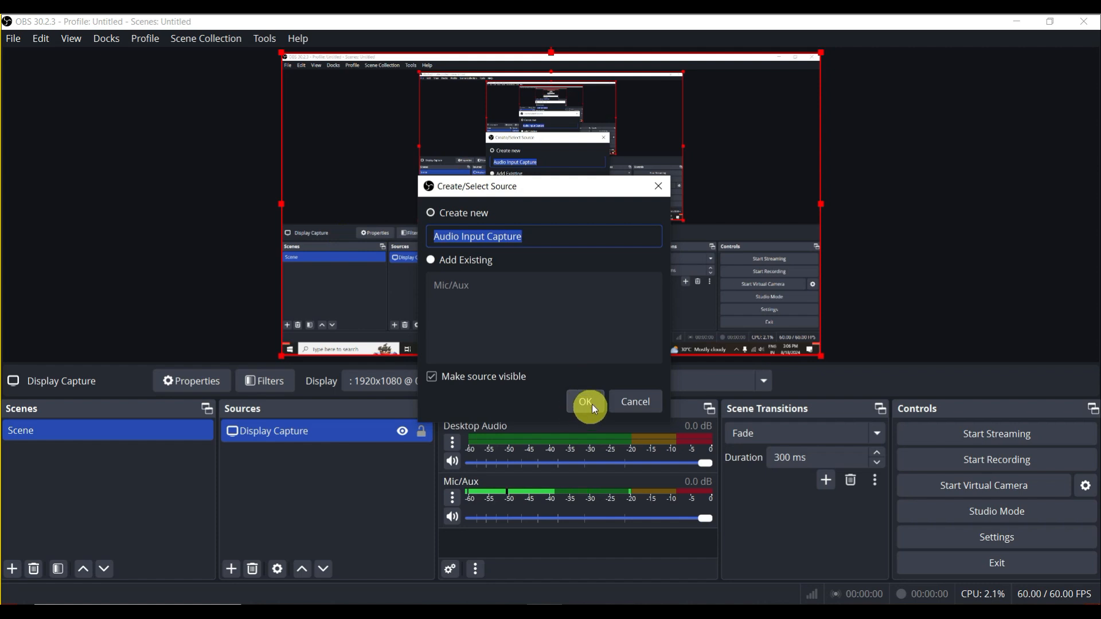
click(593, 401)
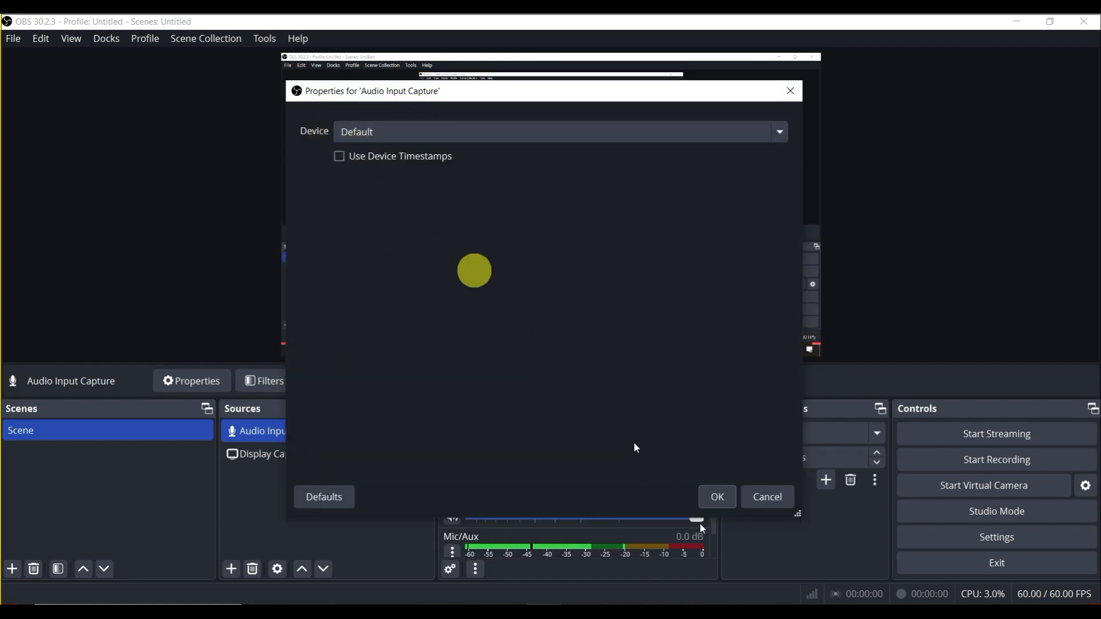
click(717, 498)
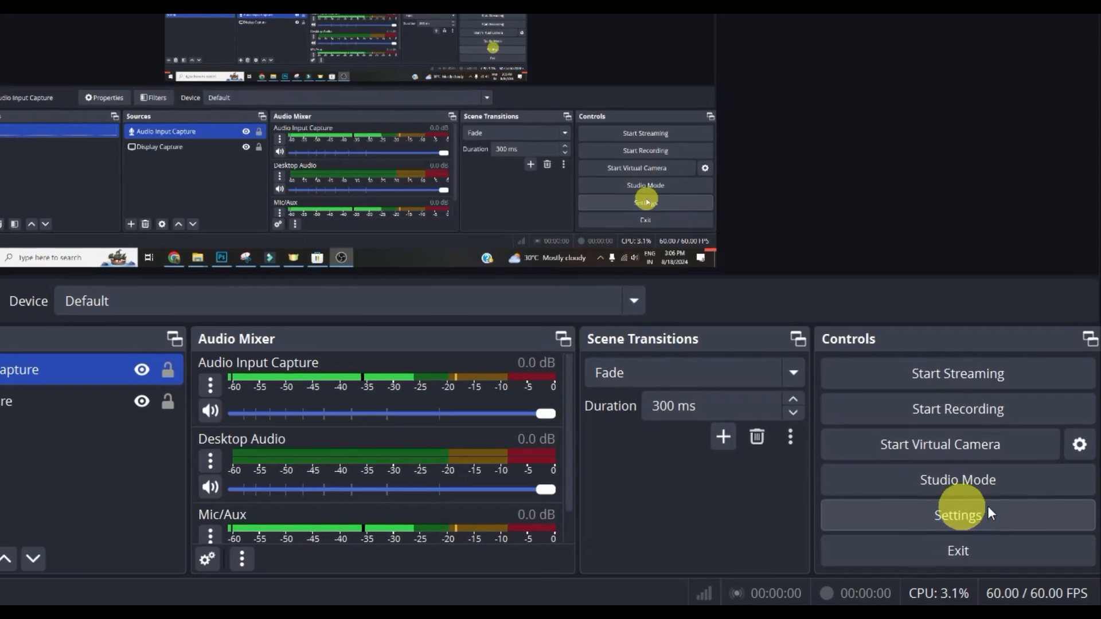
Step: In the output settings, keep Simple mode and the C:\Users\Admin\Videos recording path, and choose High Quality, Medium File Size for recording quality
click(988, 506)
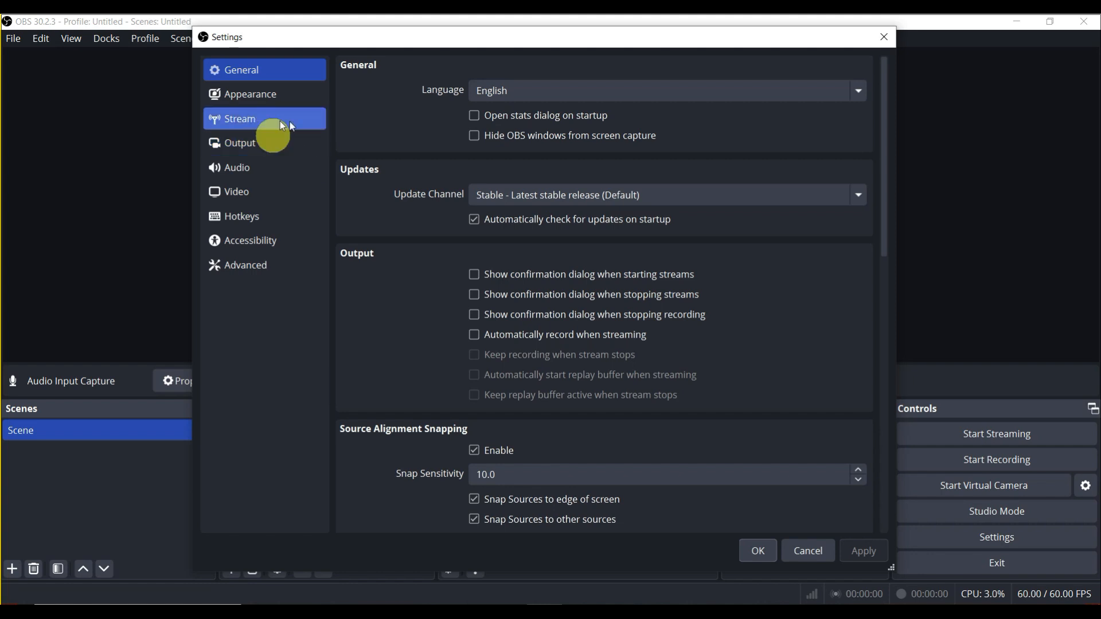
click(275, 140)
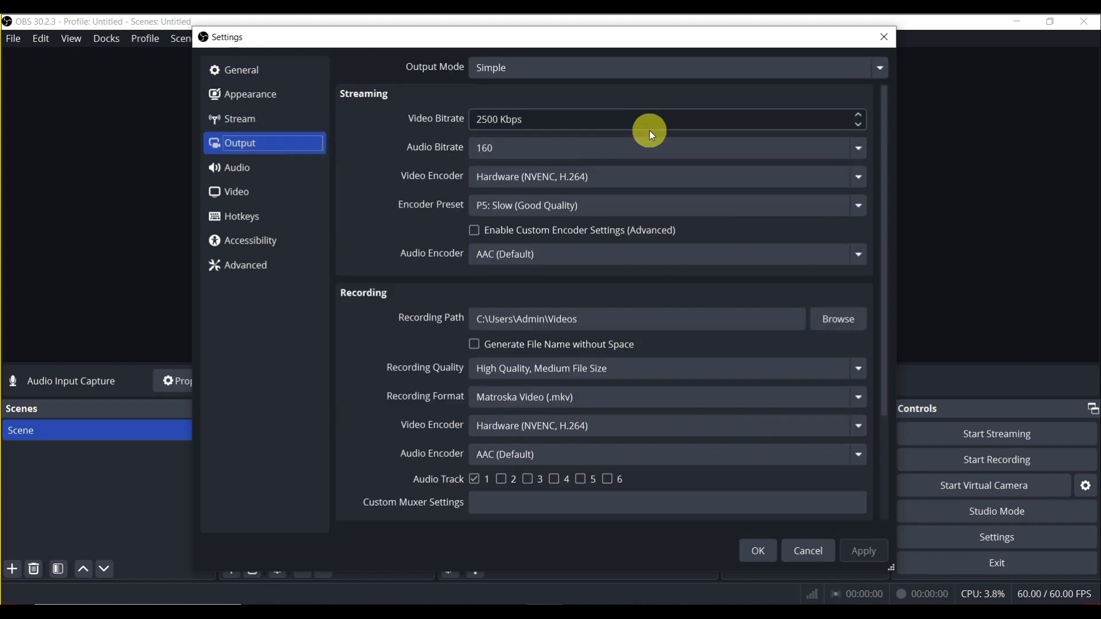
click(591, 72)
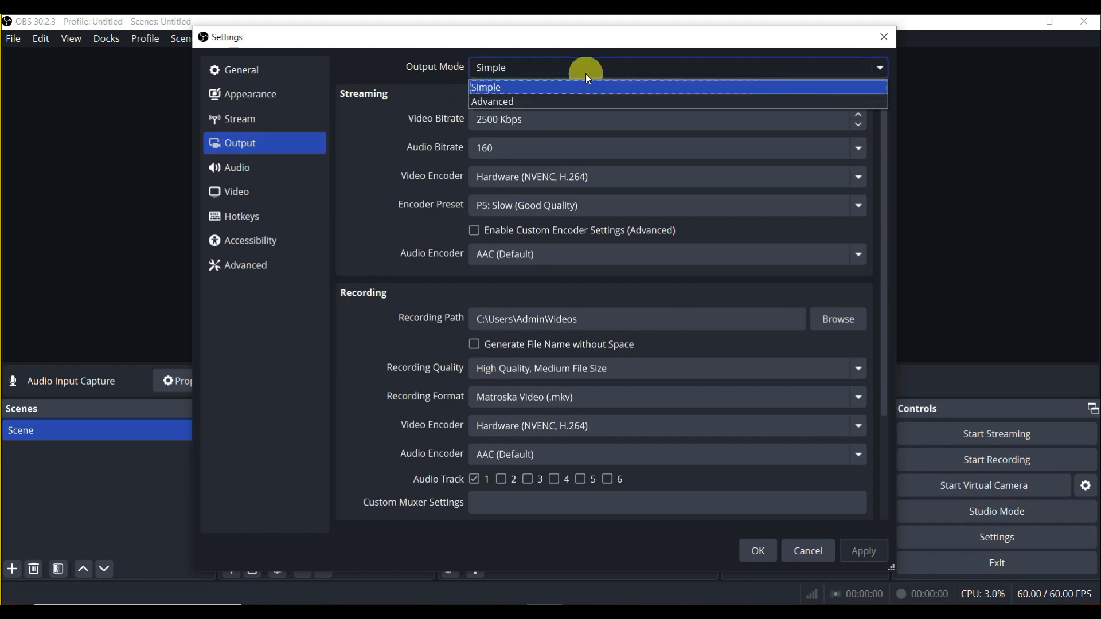
click(586, 74)
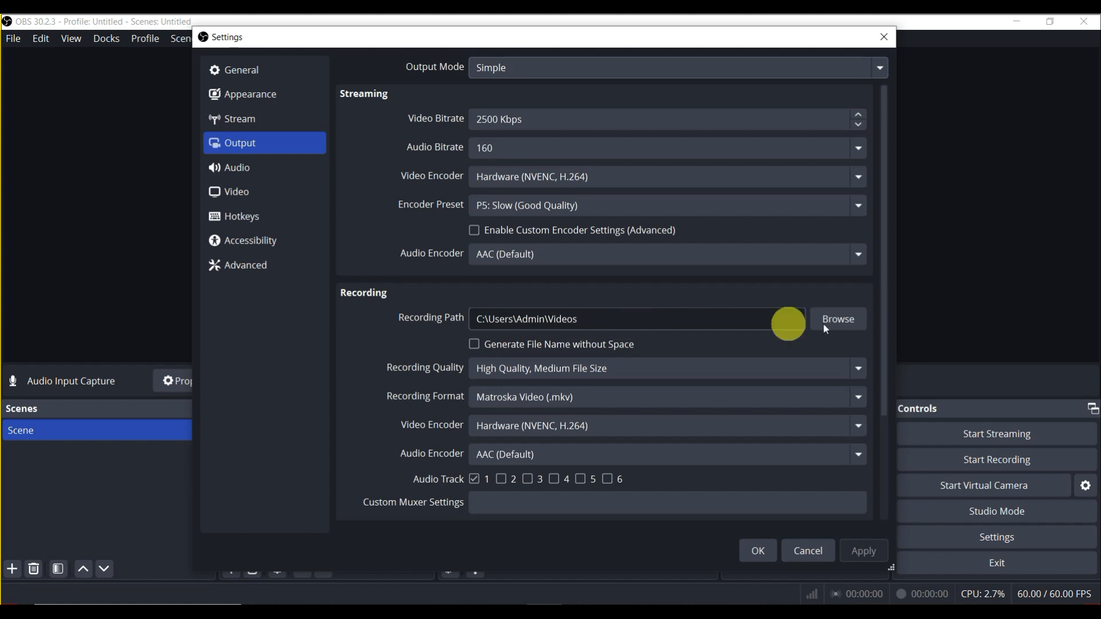
click(846, 321)
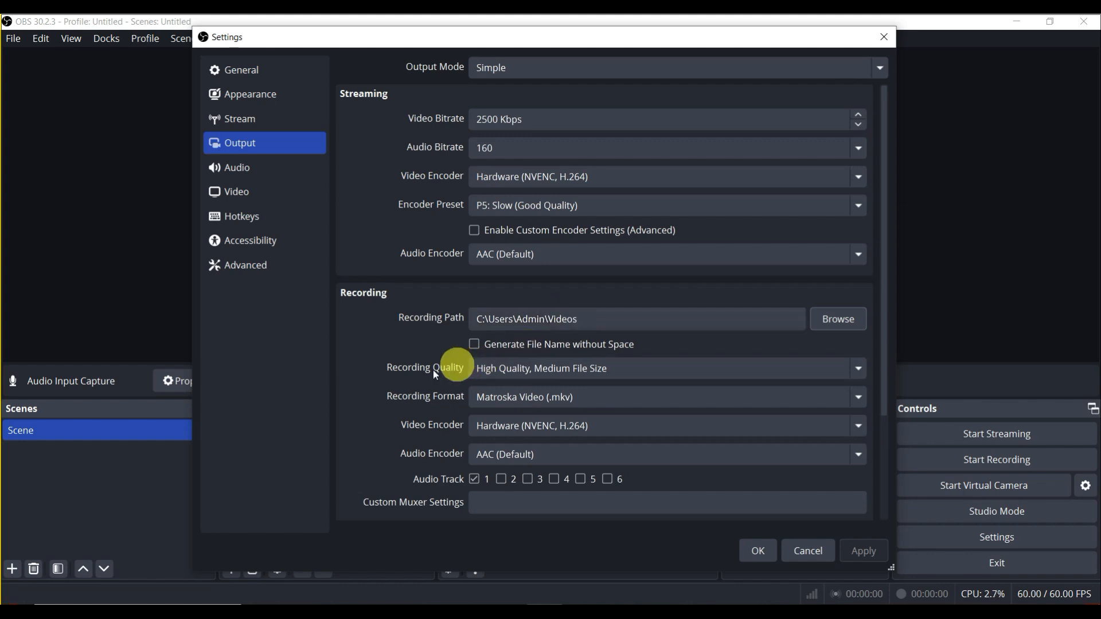
click(764, 370)
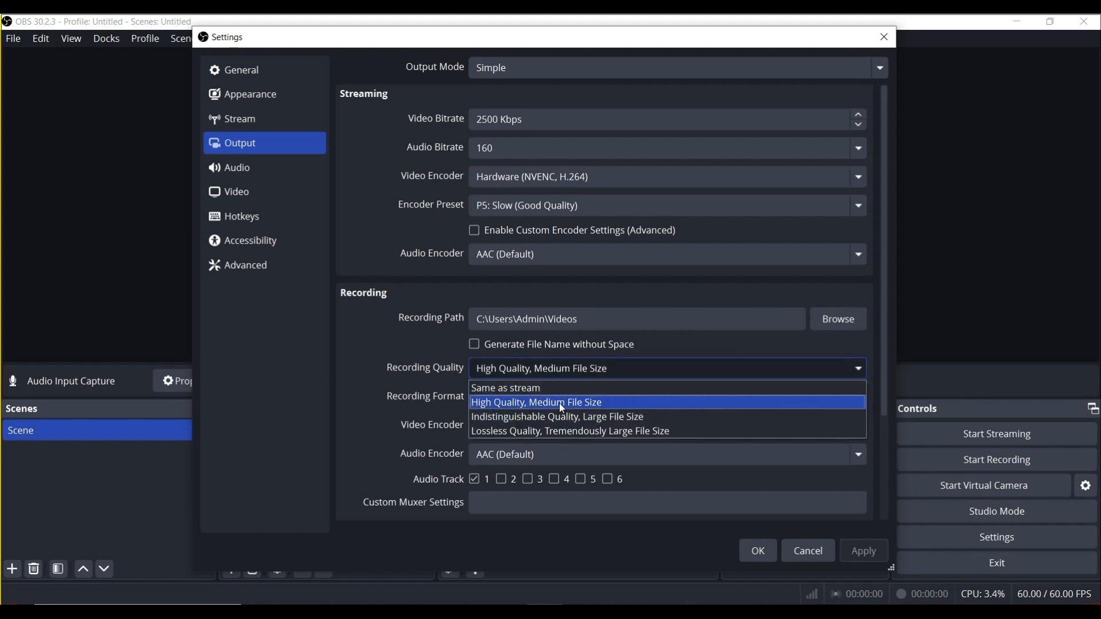
click(559, 404)
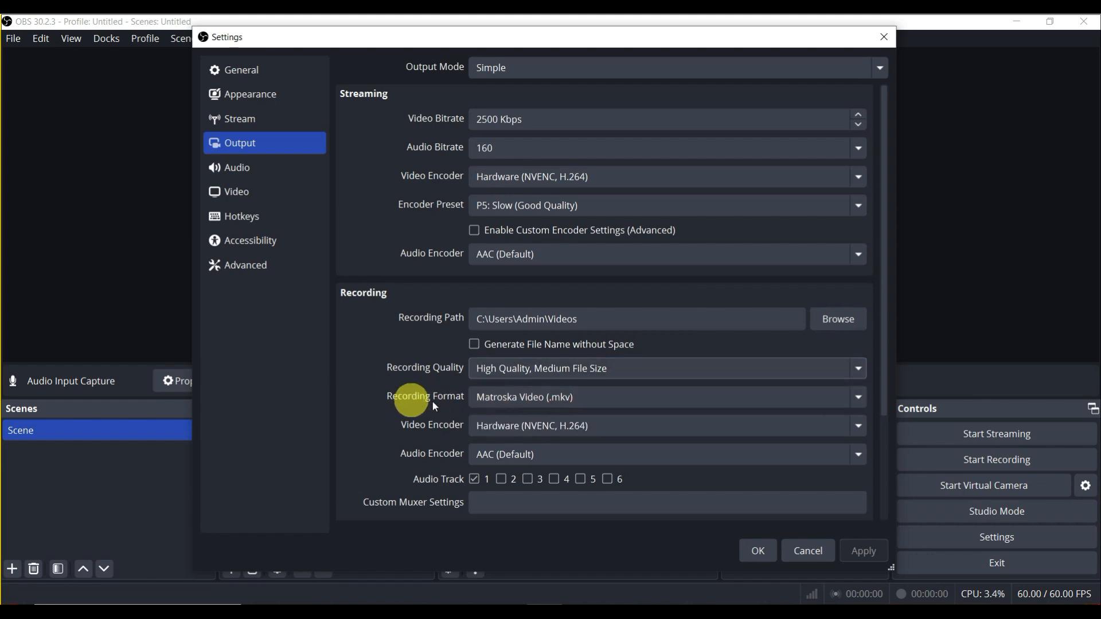
Step: Switch the recording format to MPEG-4 (.mp4) and return it to Matroska Video (.mkv)
click(627, 396)
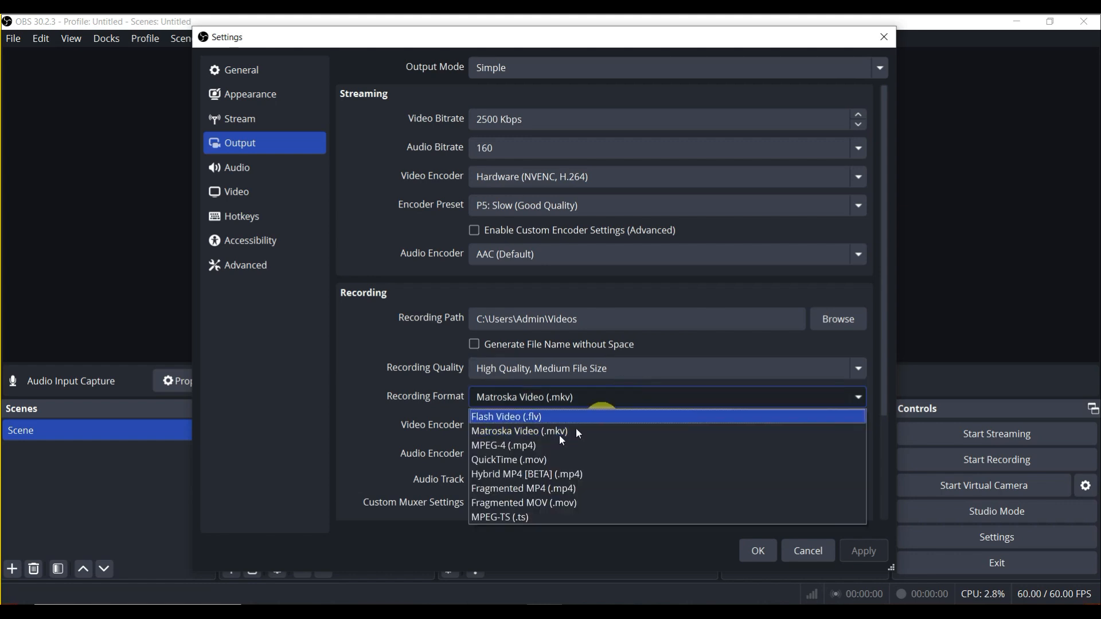
click(533, 446)
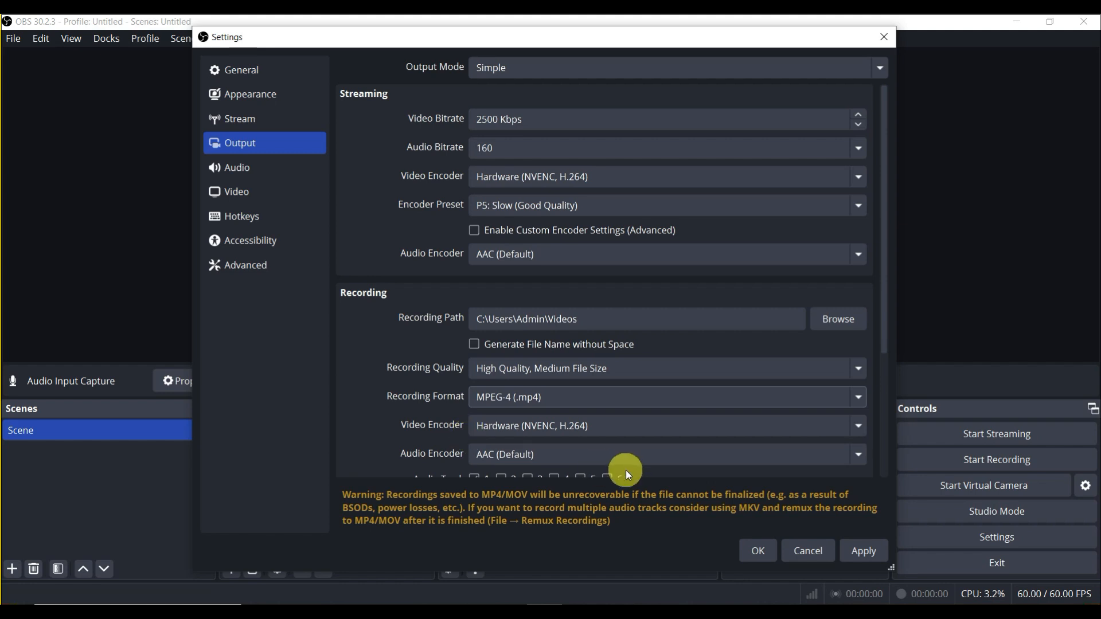
click(559, 401)
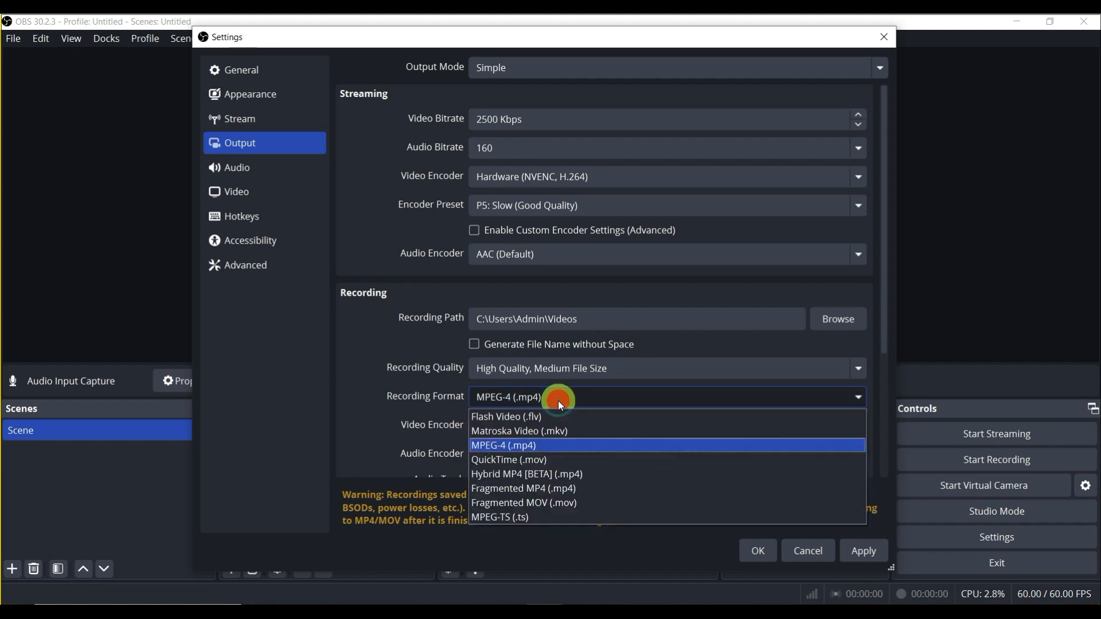
click(552, 434)
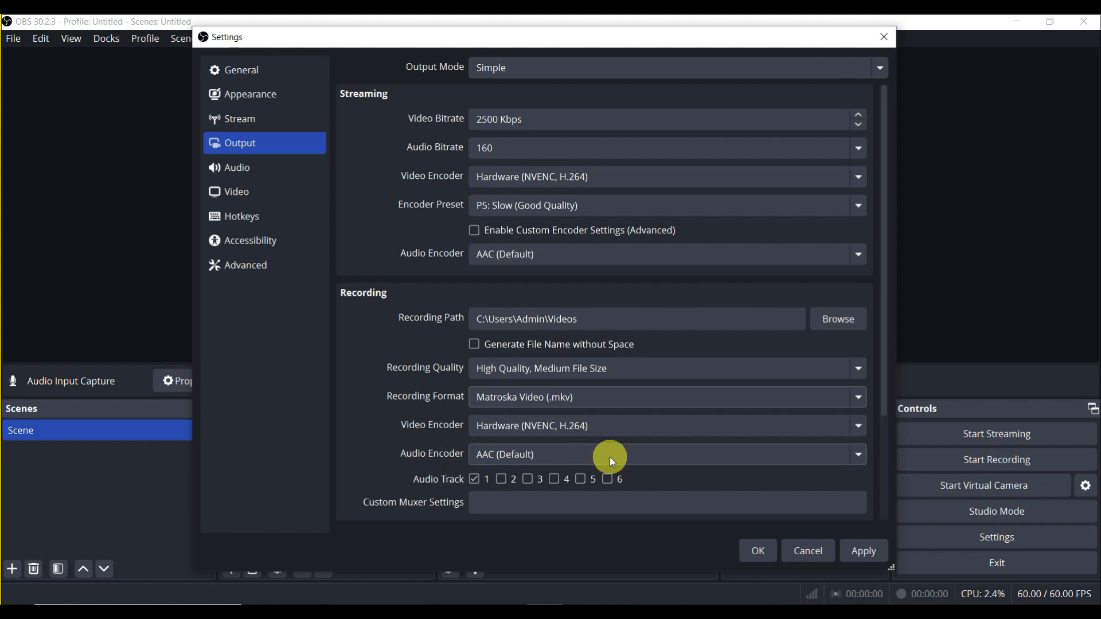
Step: Keep Desktop Audio on the Default device in the audio settings, check the video settings, and apply and close the settings
click(244, 167)
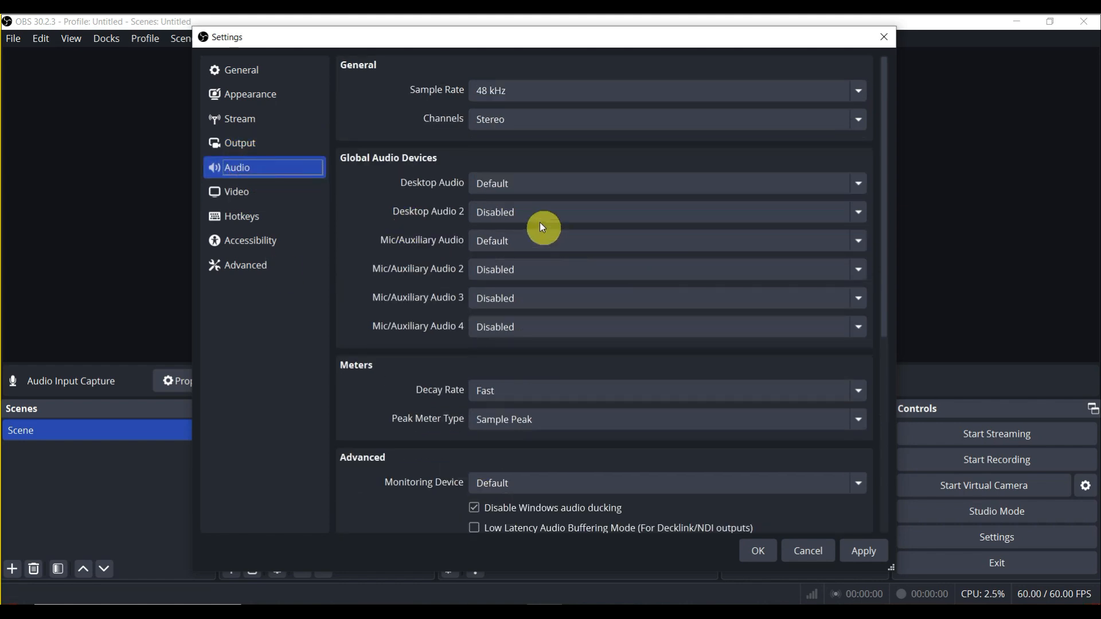
click(523, 185)
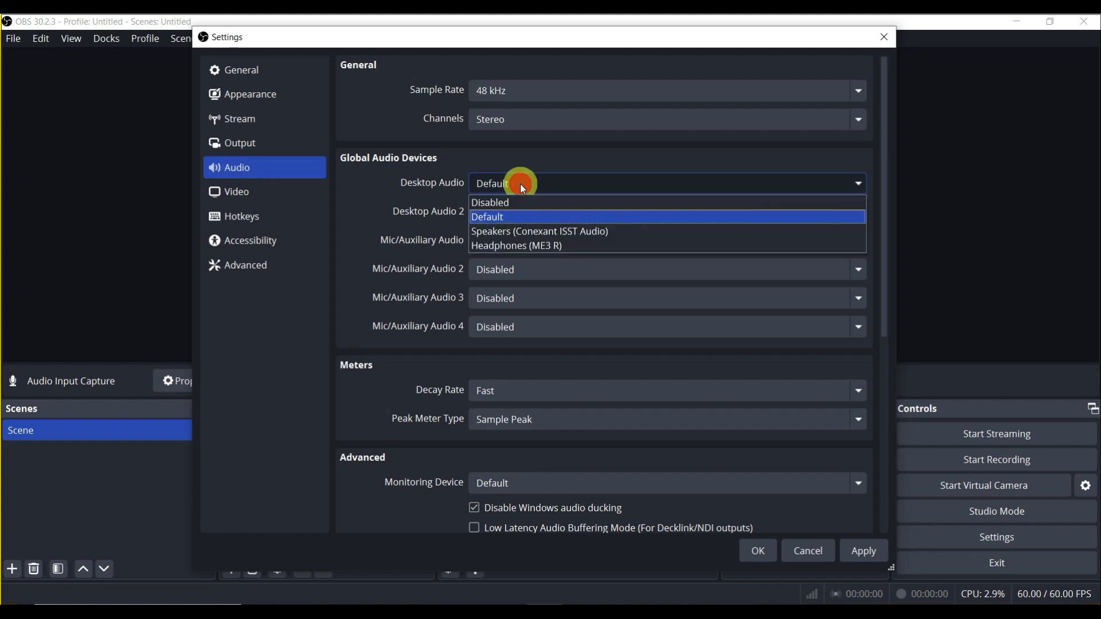
click(529, 218)
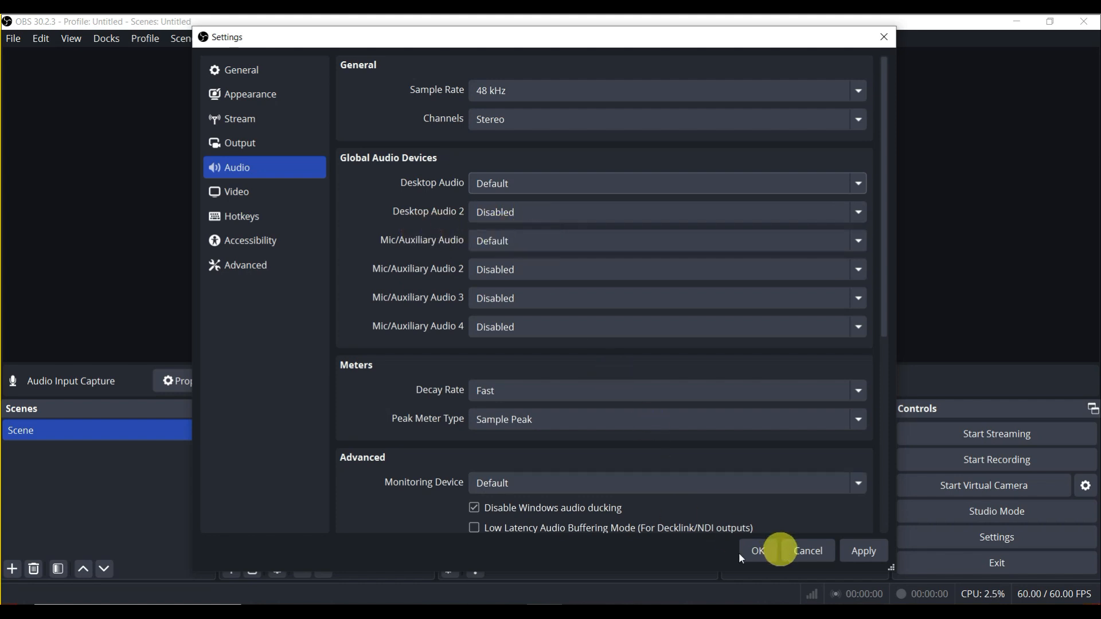
click(273, 192)
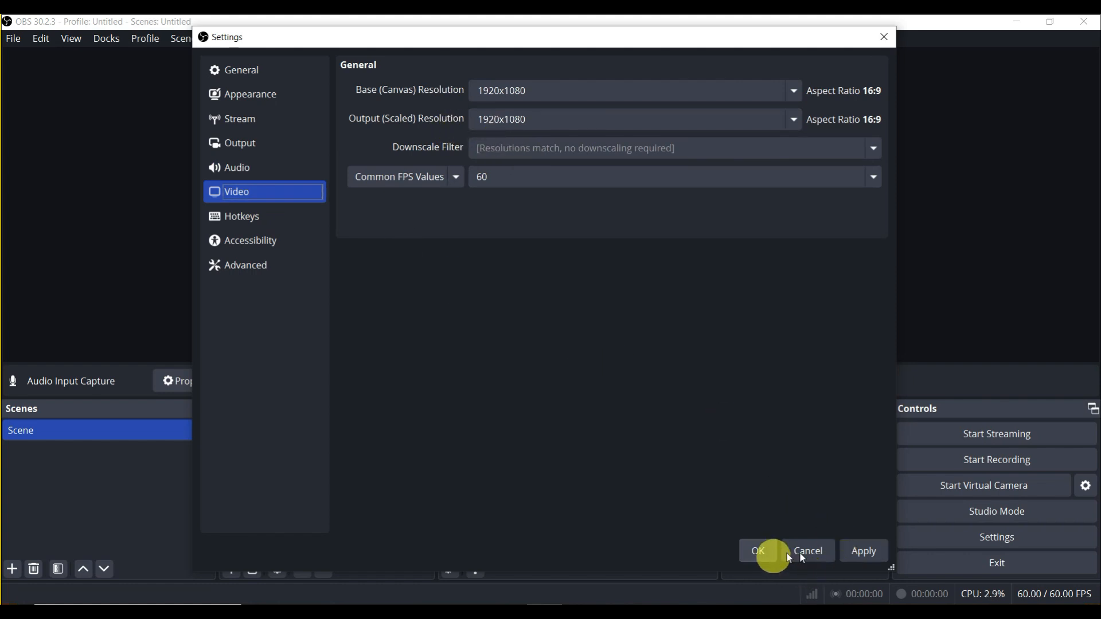
click(876, 555)
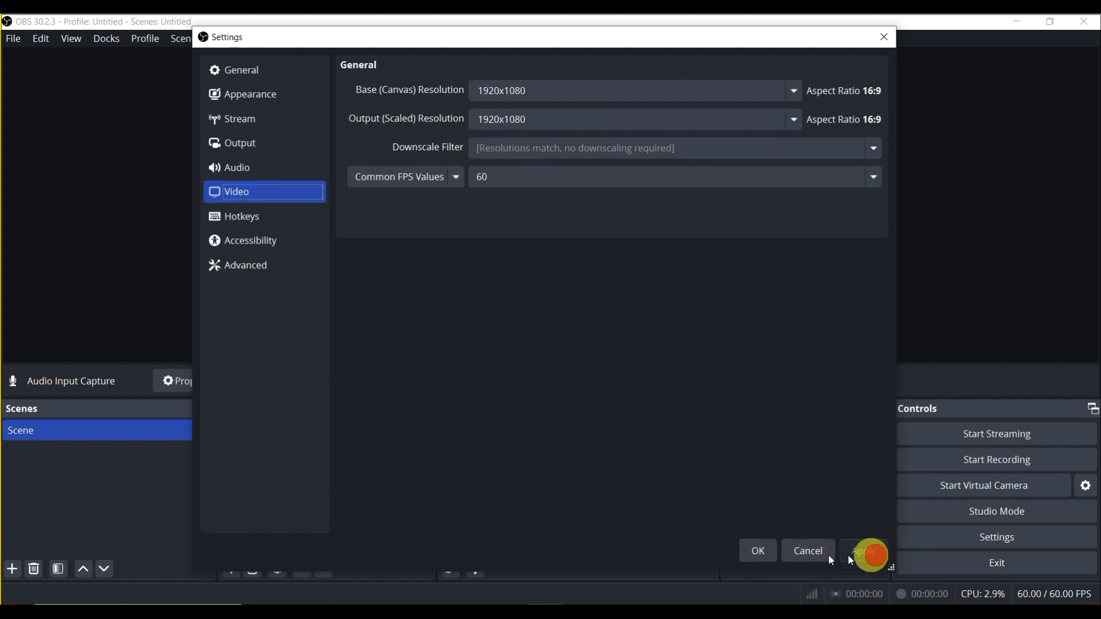
click(760, 551)
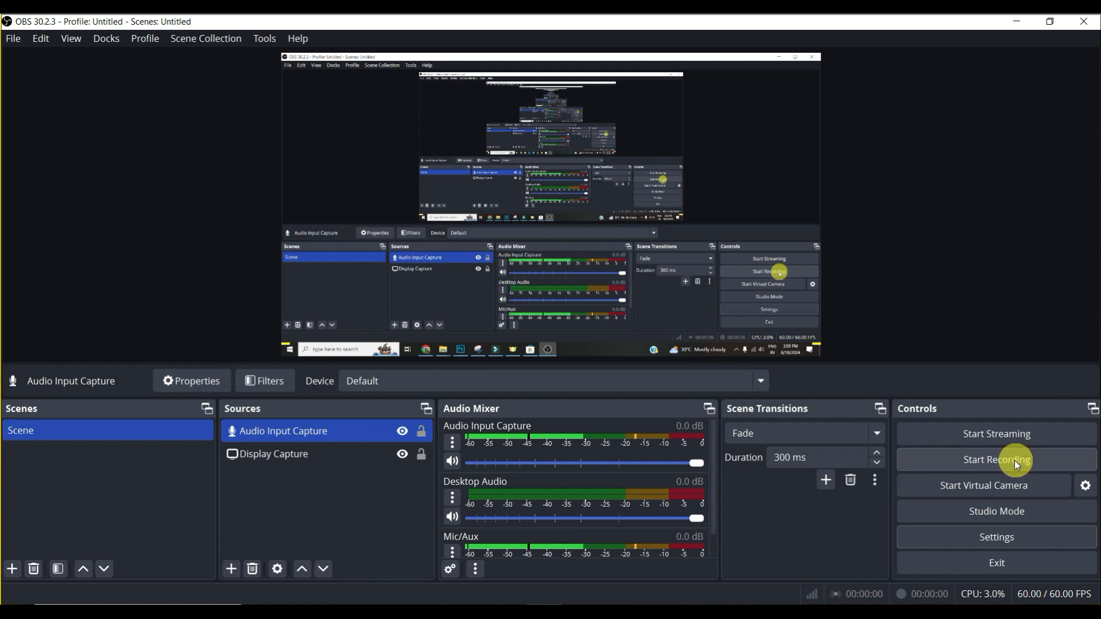
Step: Start recording the screen and open the Windows Calculator as test content
click(1000, 460)
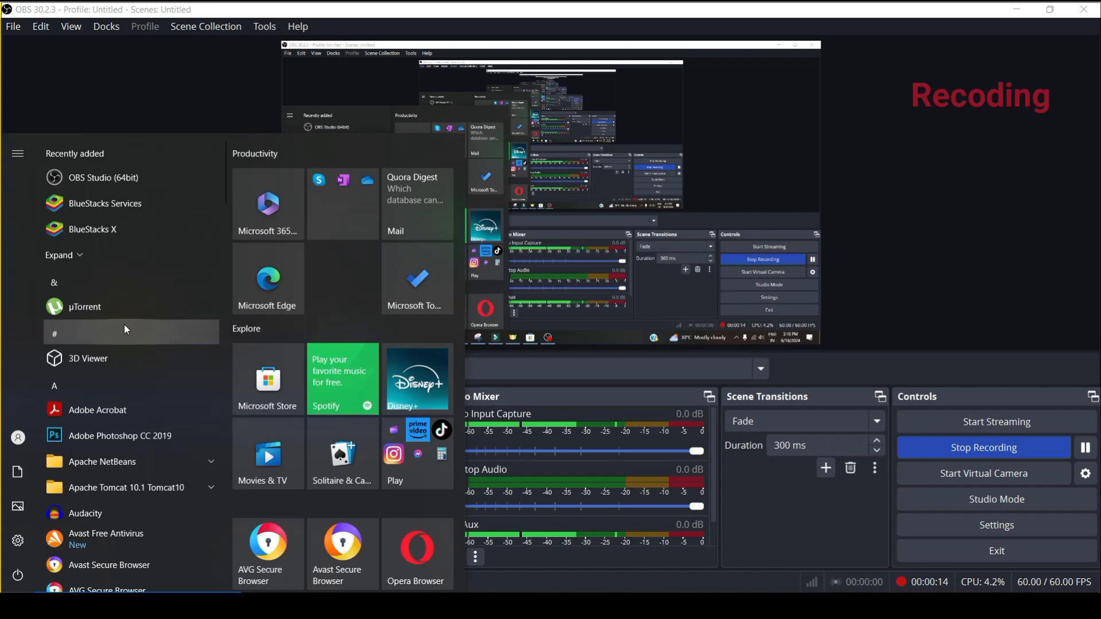
text(cal)
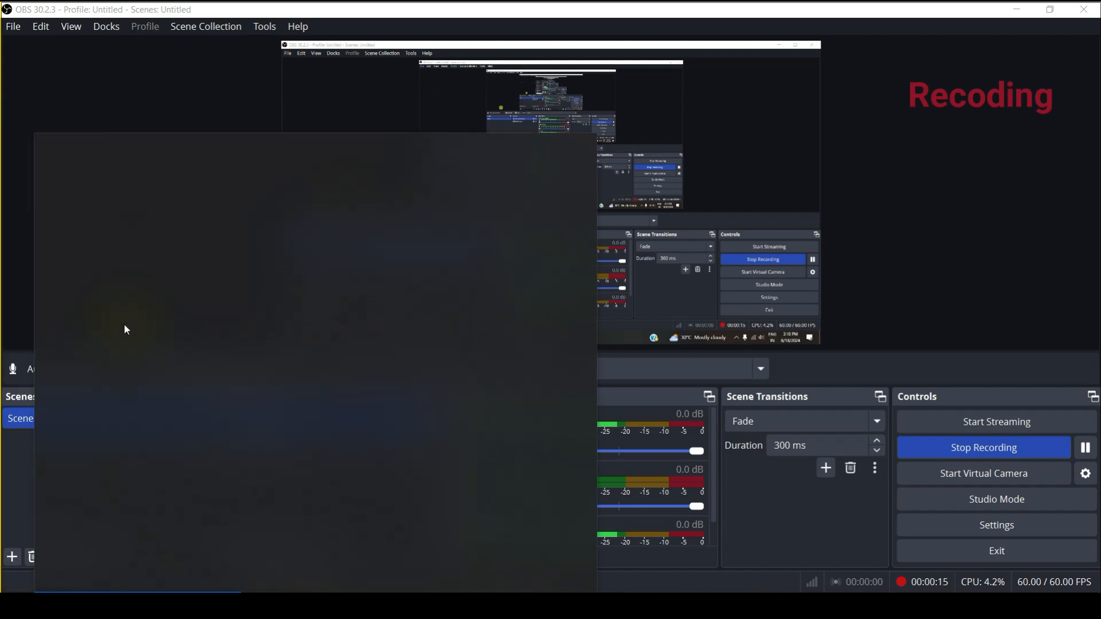
key(Return)
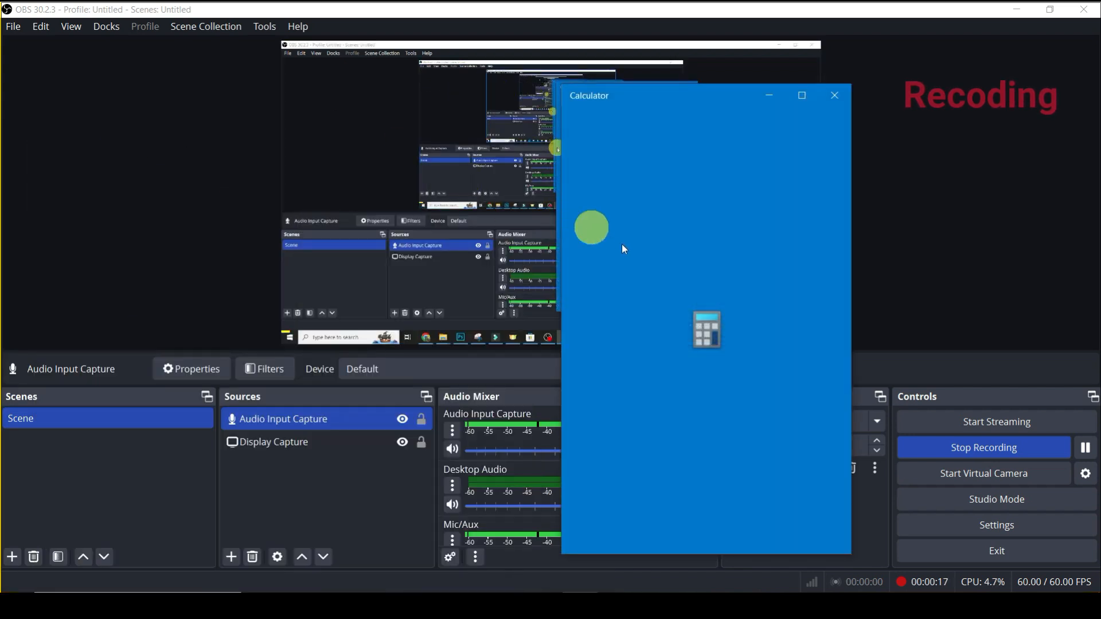
Step: Enter 888 in Calculator and close it, ending the test recording
click(670, 383)
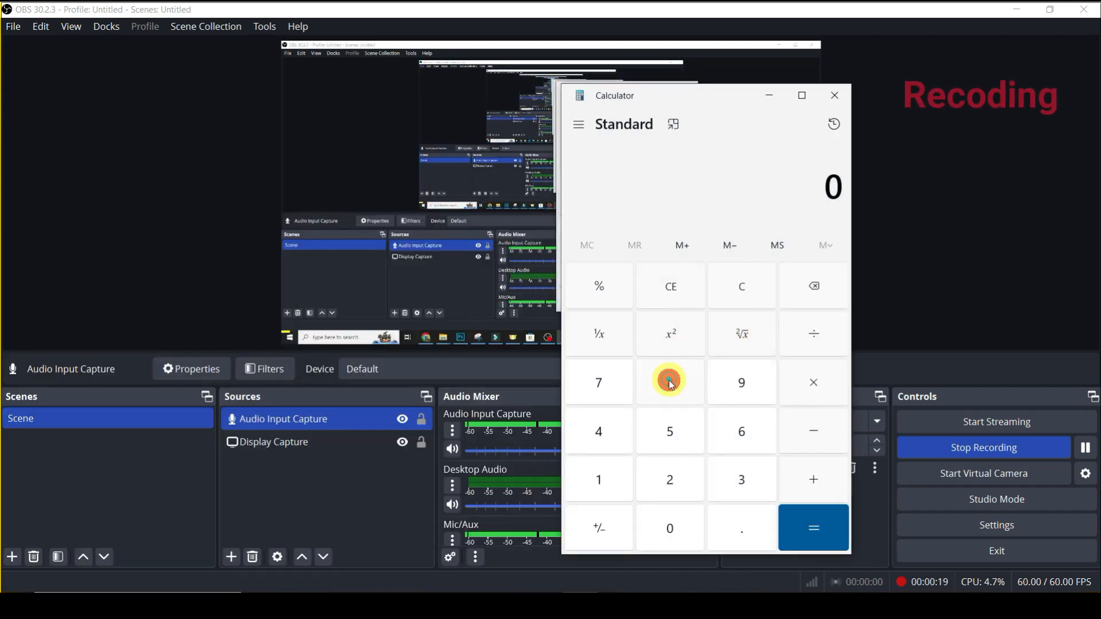
click(670, 382)
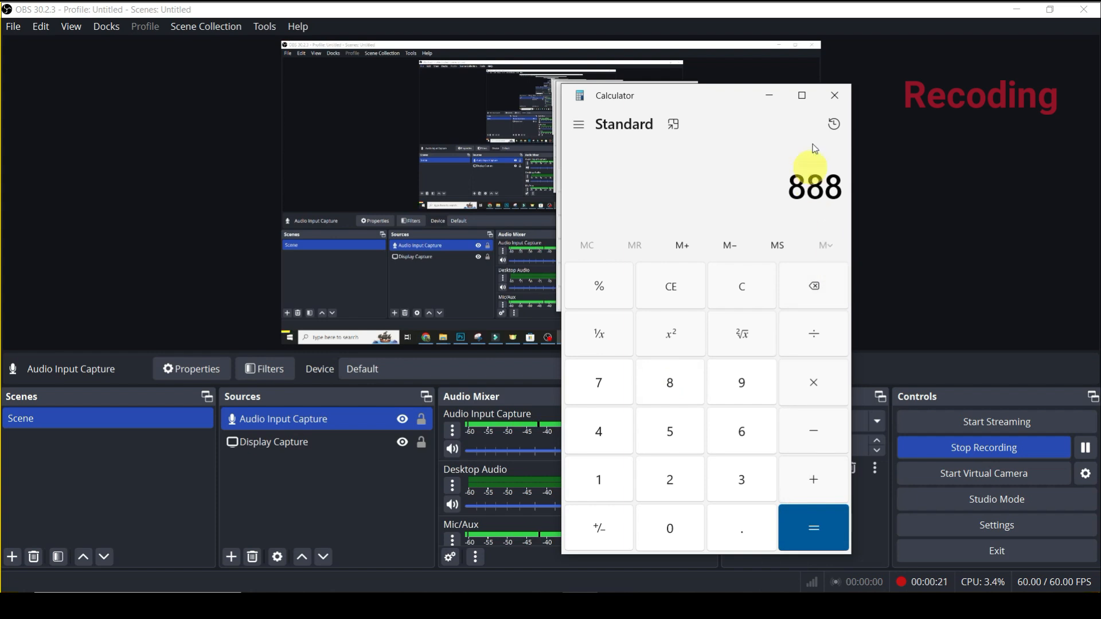
click(837, 100)
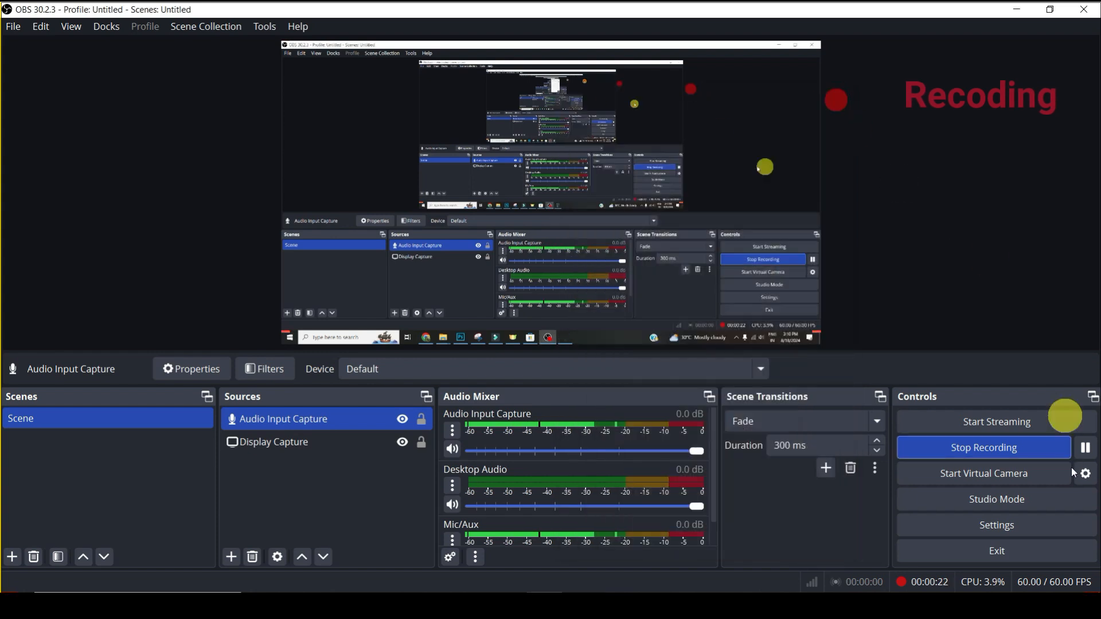
click(1006, 449)
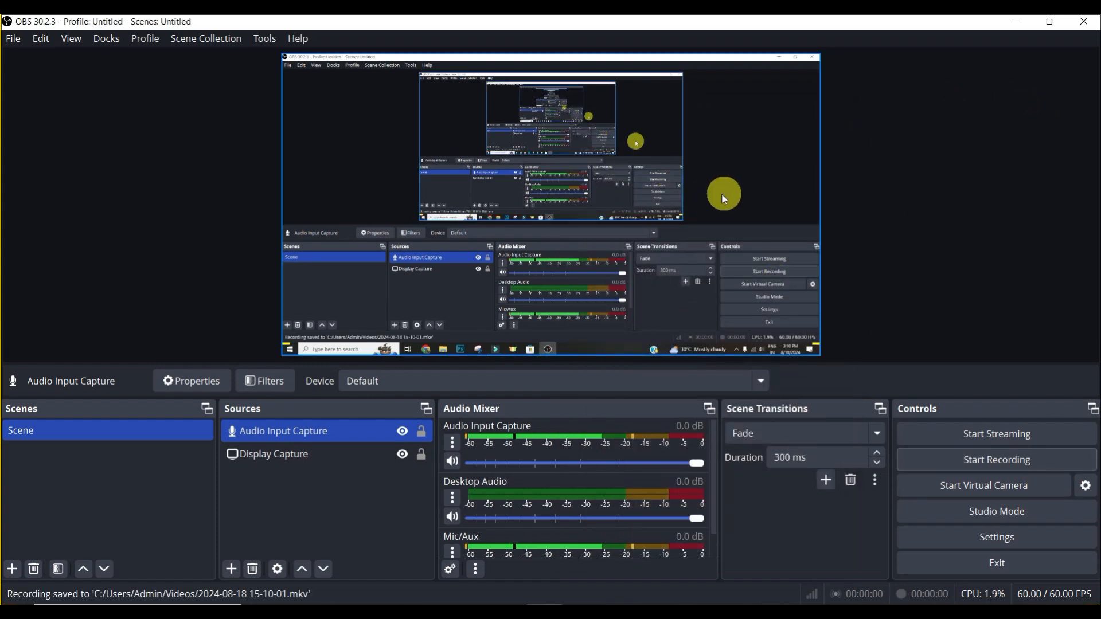
click(1024, 23)
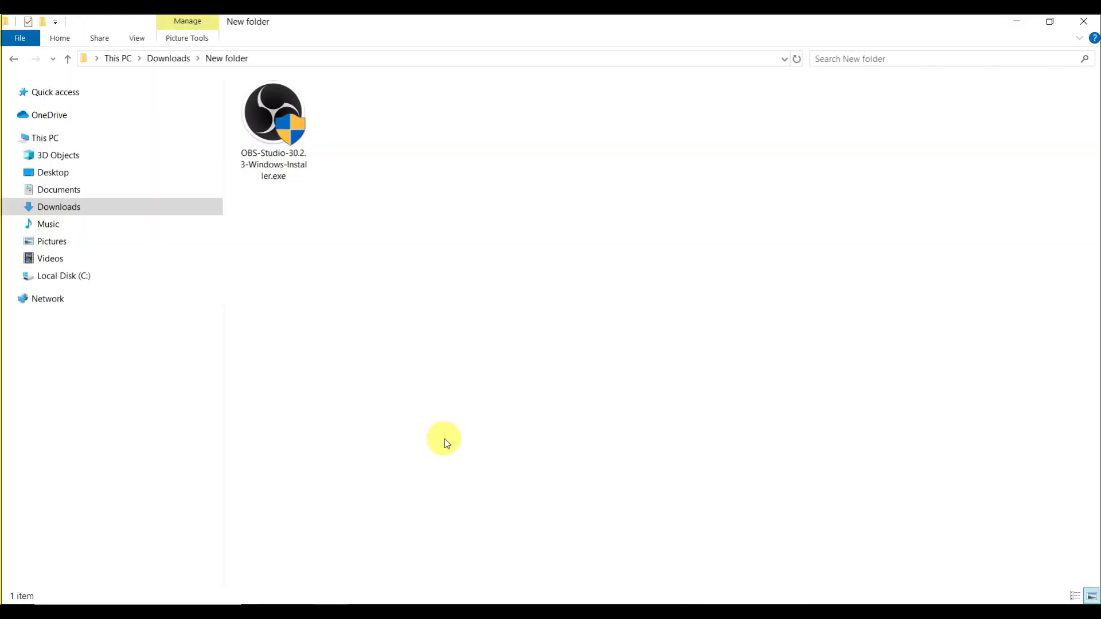
click(49, 256)
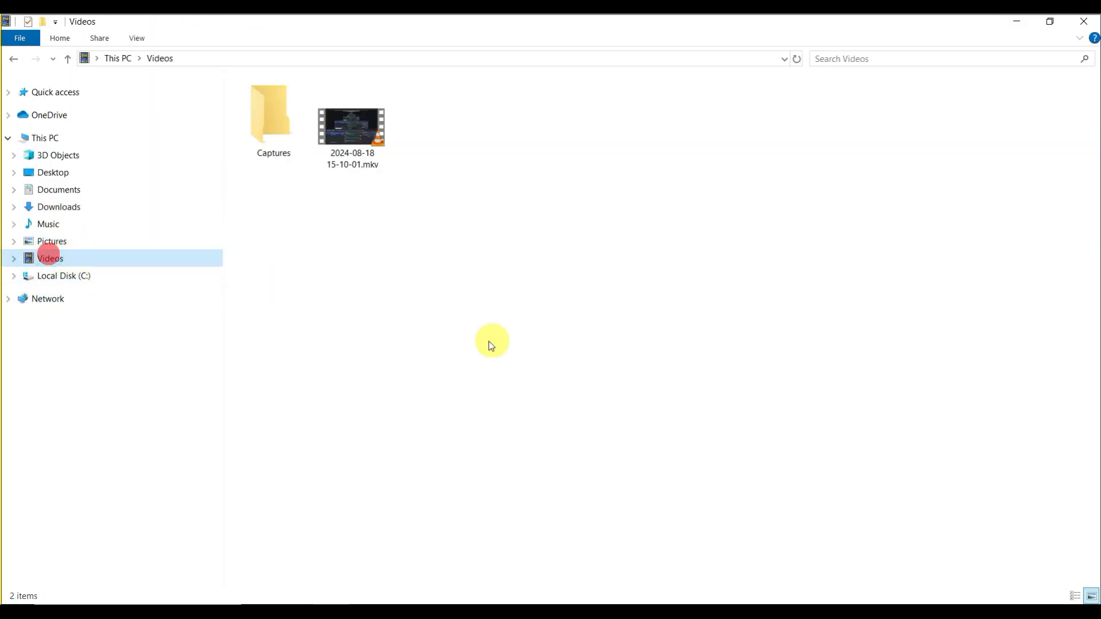
double_click(349, 134)
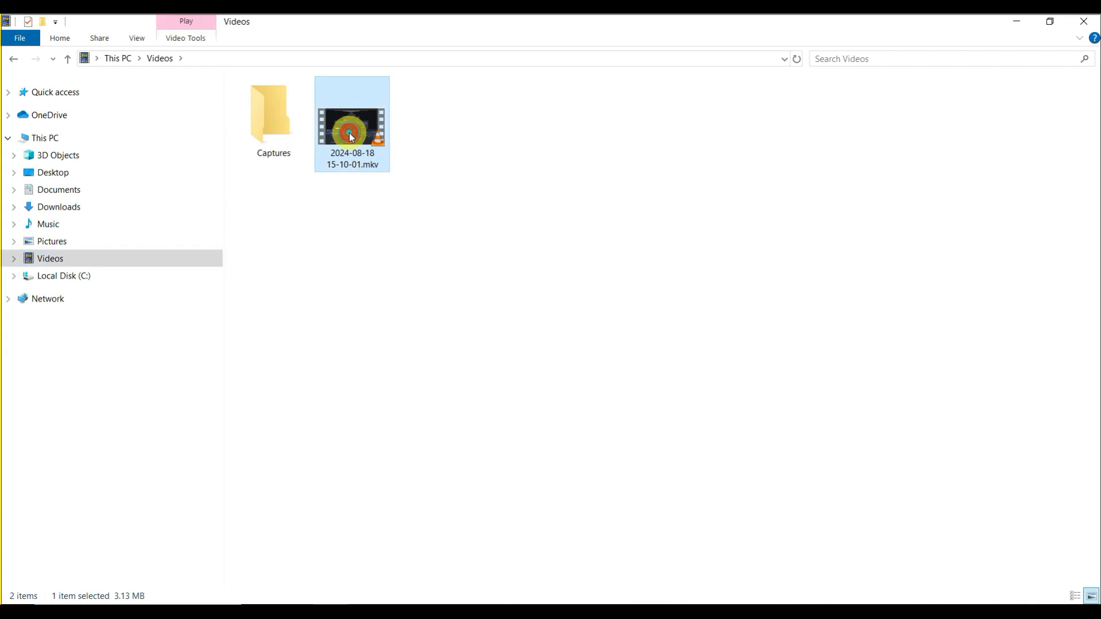
drag(625, 571, 791, 568)
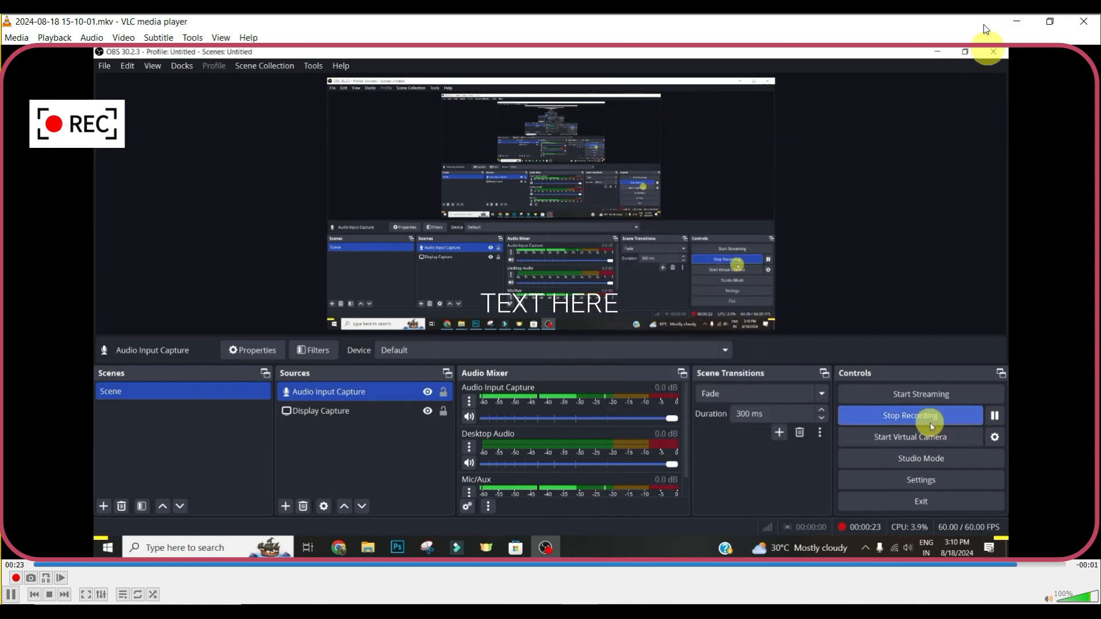
click(1089, 23)
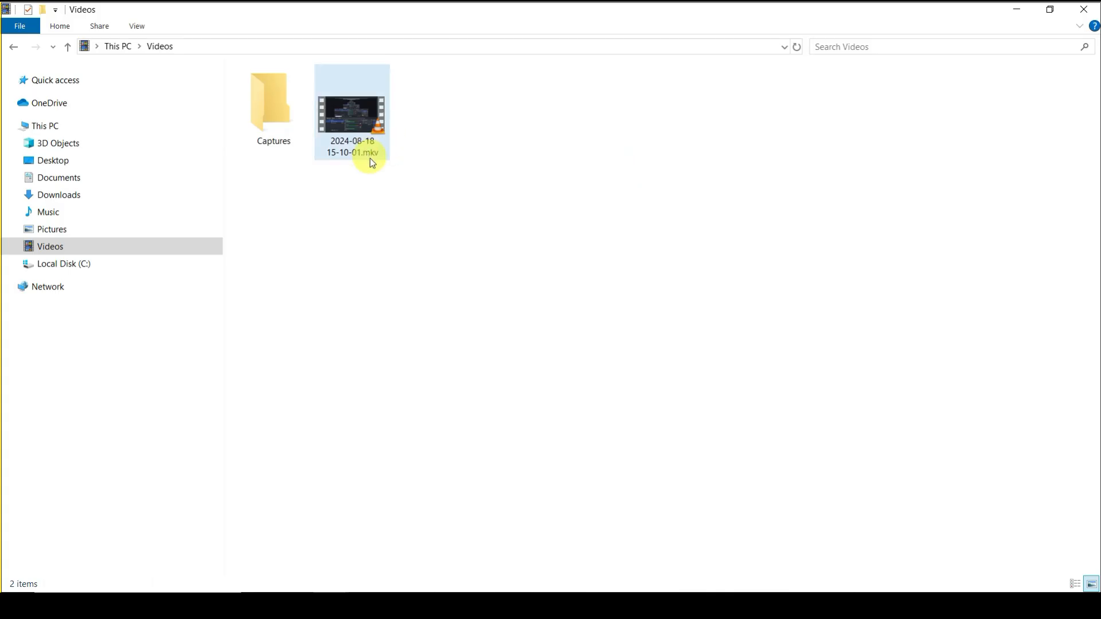
click(523, 222)
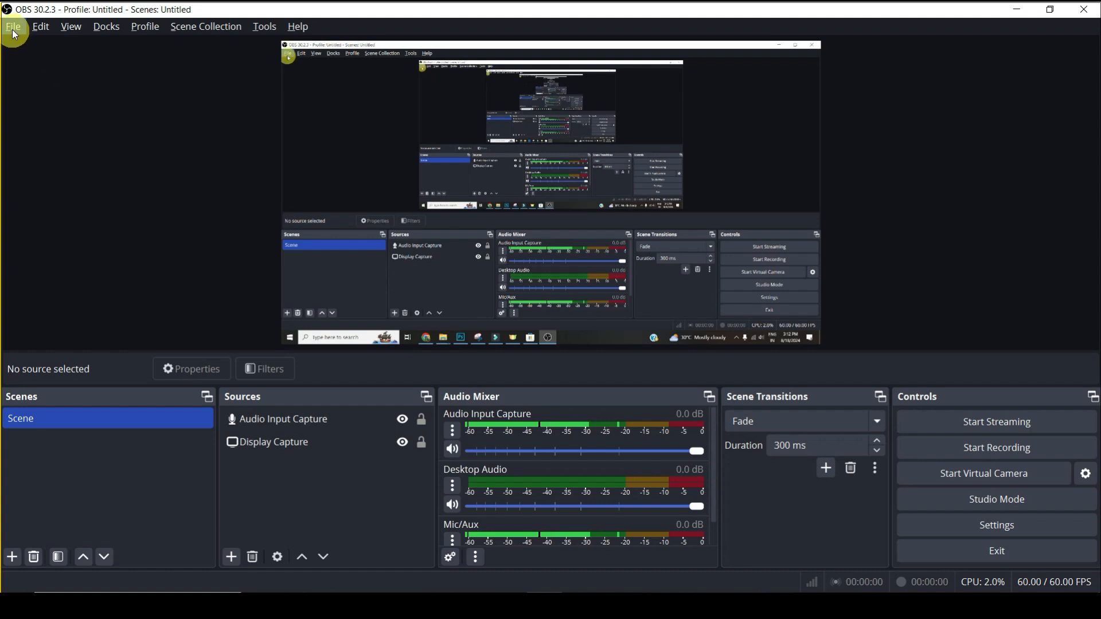
click(14, 33)
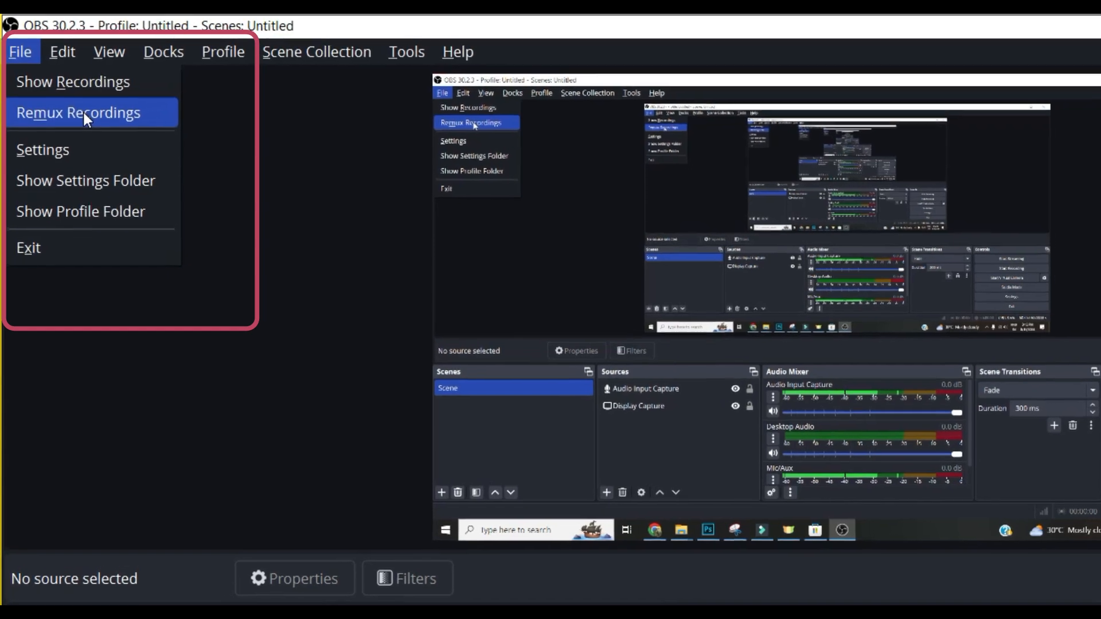
click(81, 113)
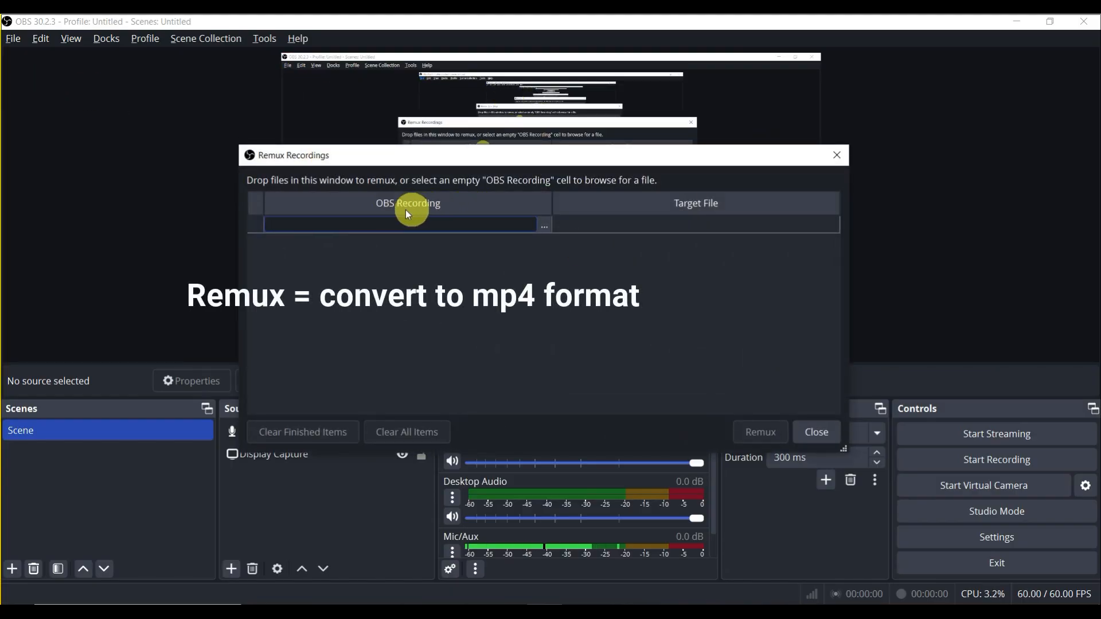
click(545, 225)
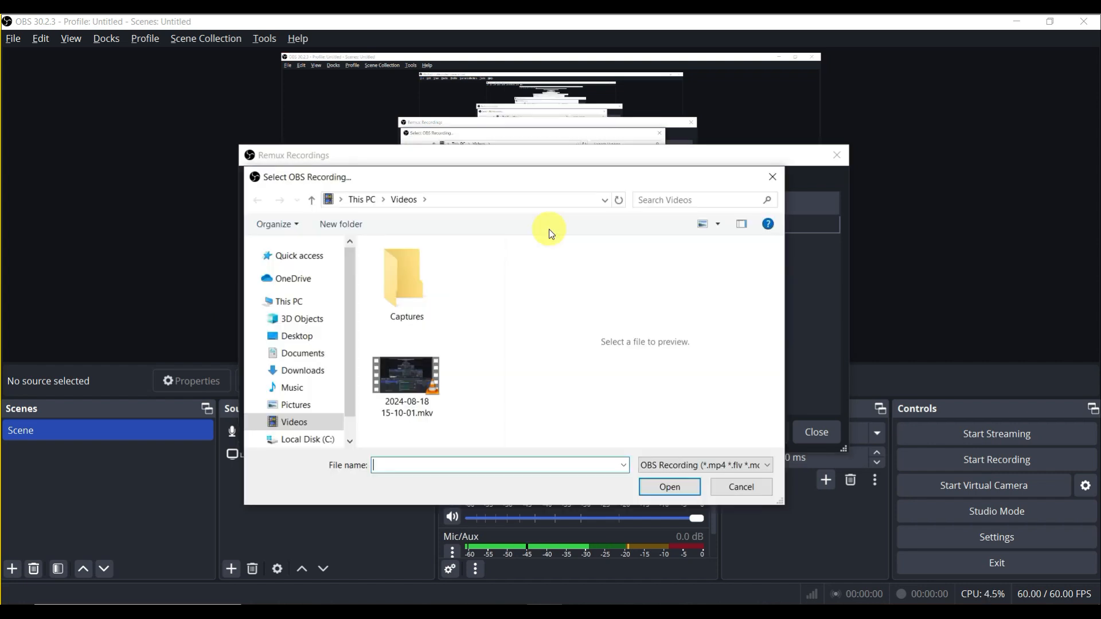
double_click(407, 391)
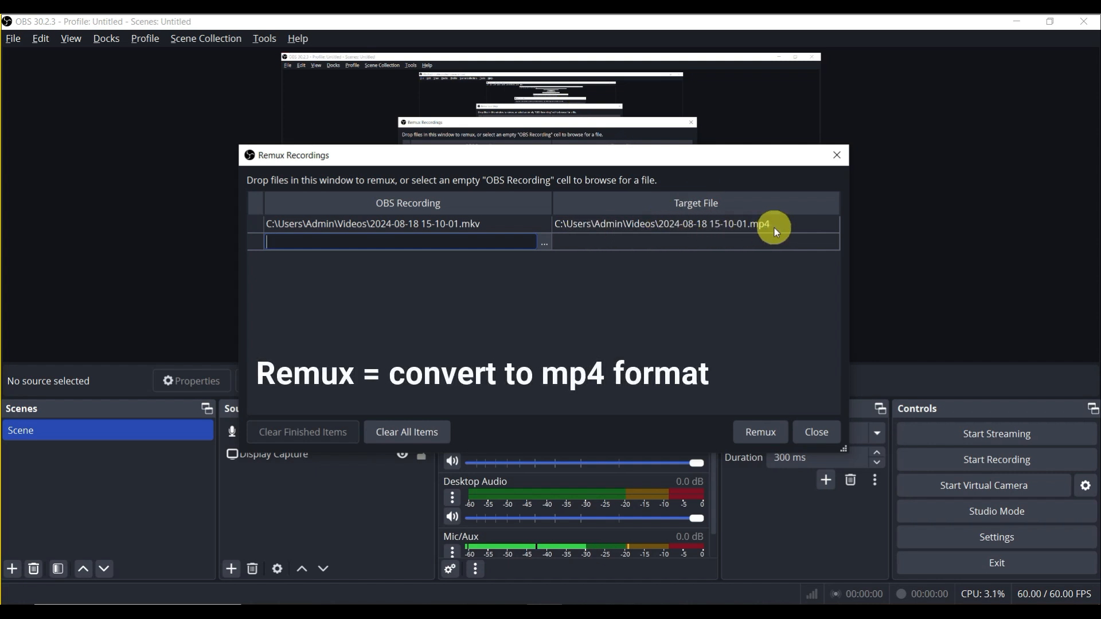
click(761, 435)
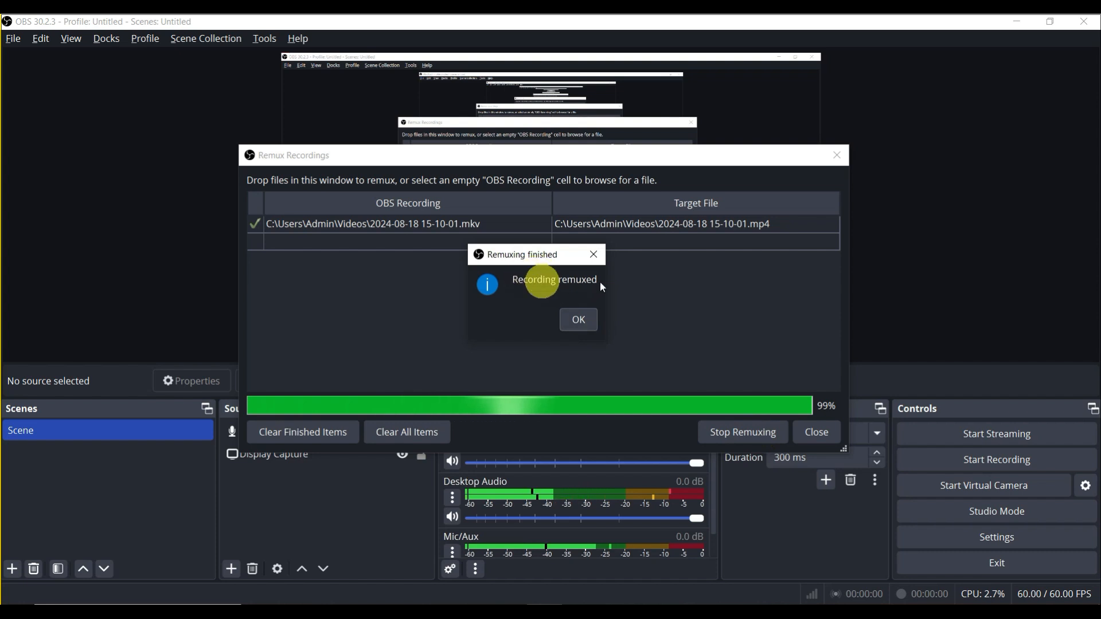
click(573, 321)
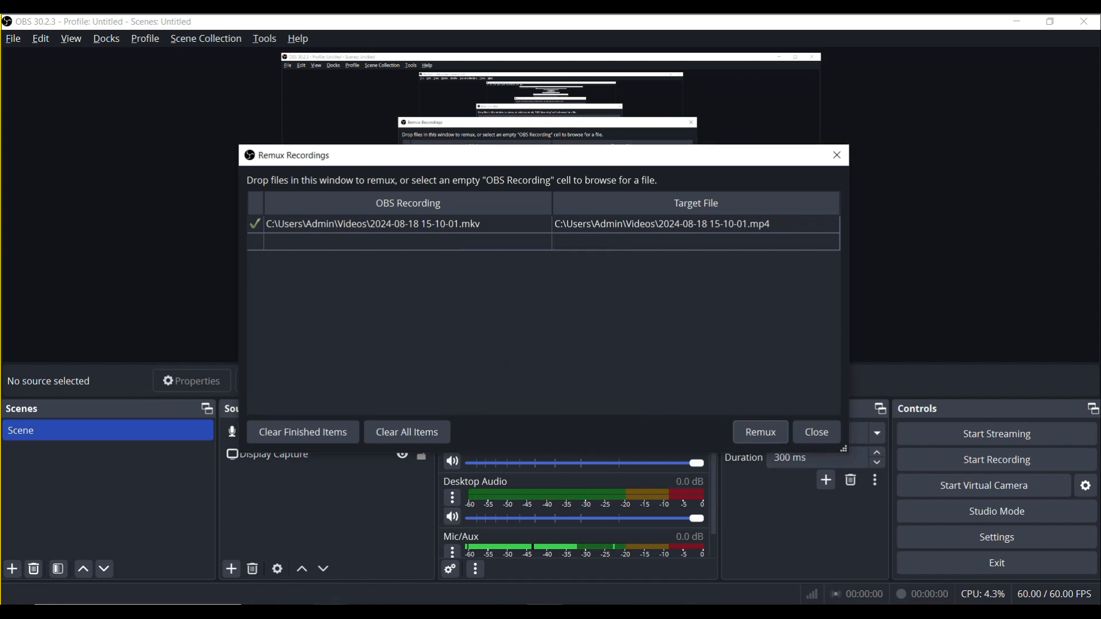
mouse_move(338, 596)
click(192, 547)
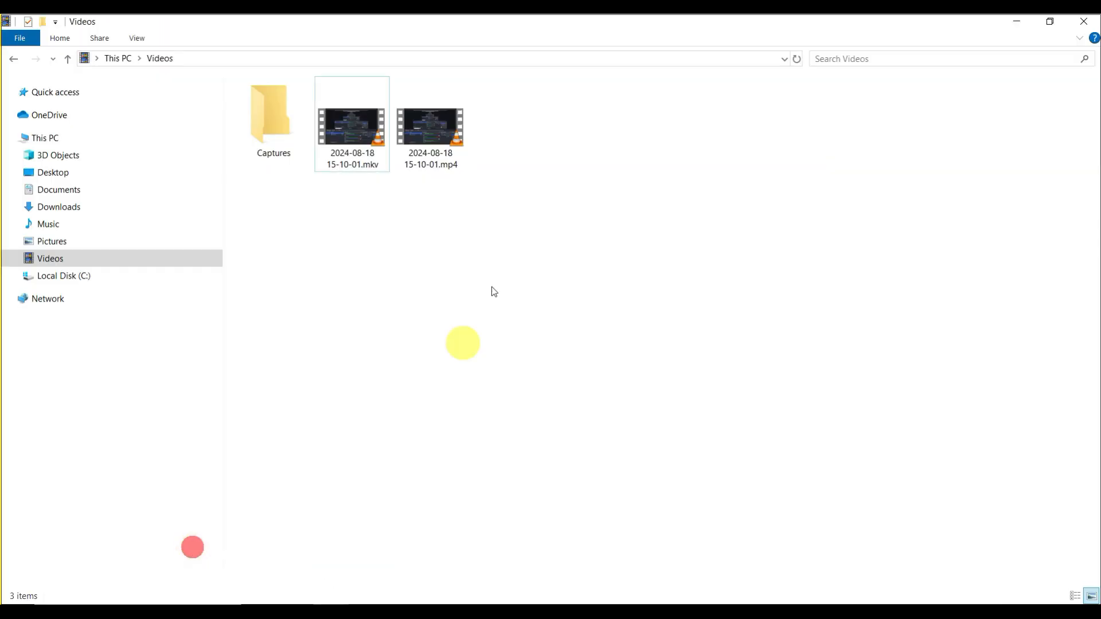
click(443, 166)
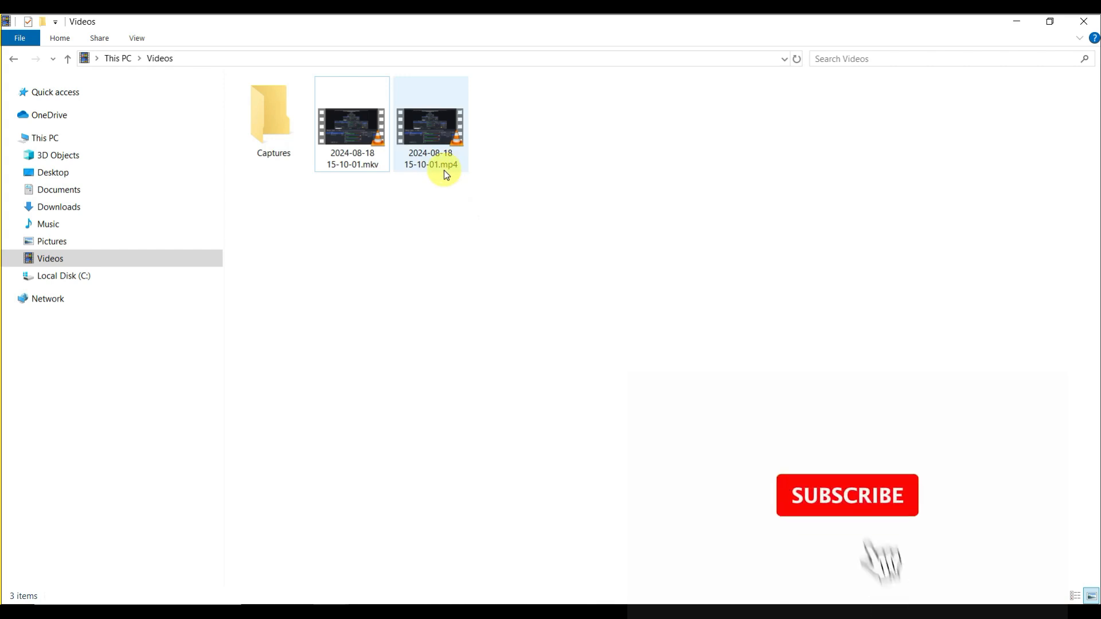
right_click(435, 167)
click(478, 553)
drag(523, 256, 607, 256)
click(704, 174)
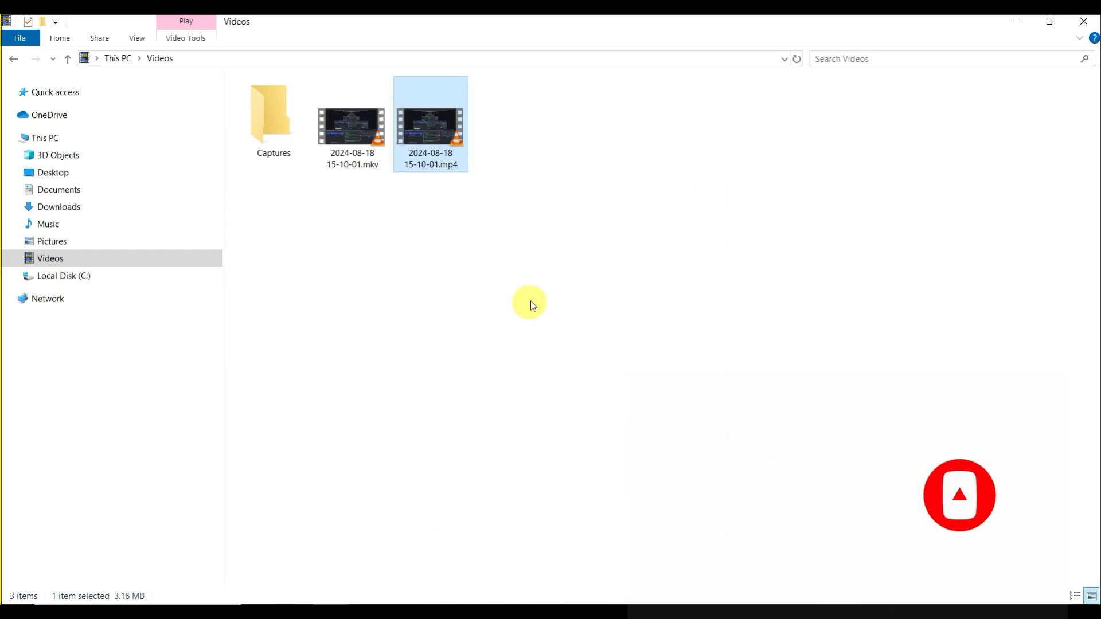
Step: Switch back to OBS Studio and close the Remux Recordings dialog
key(alt+Tab)
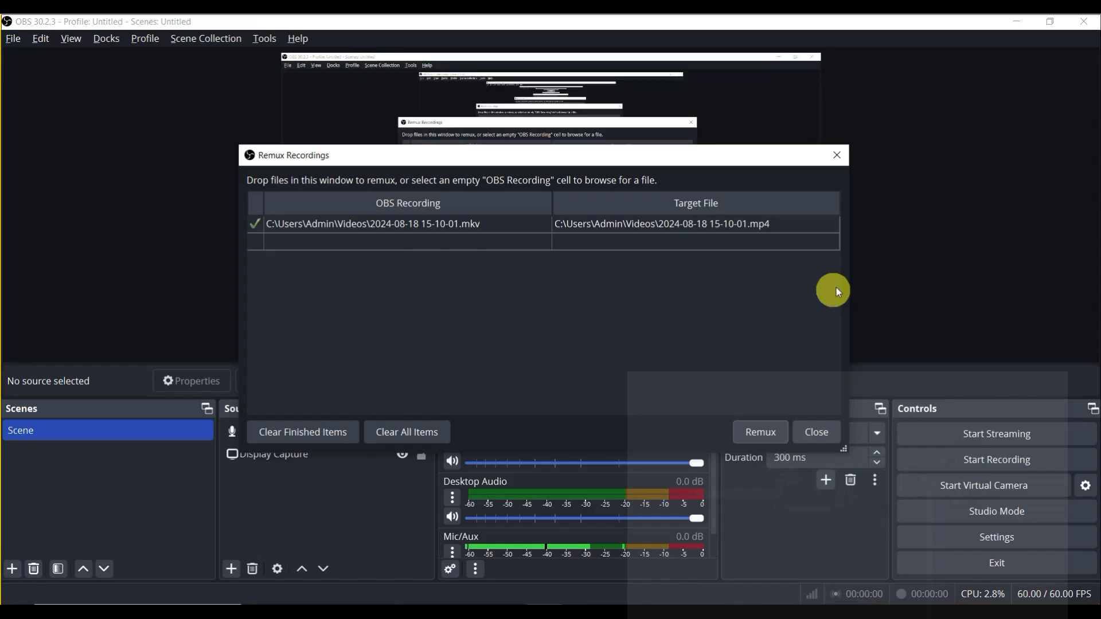
click(837, 155)
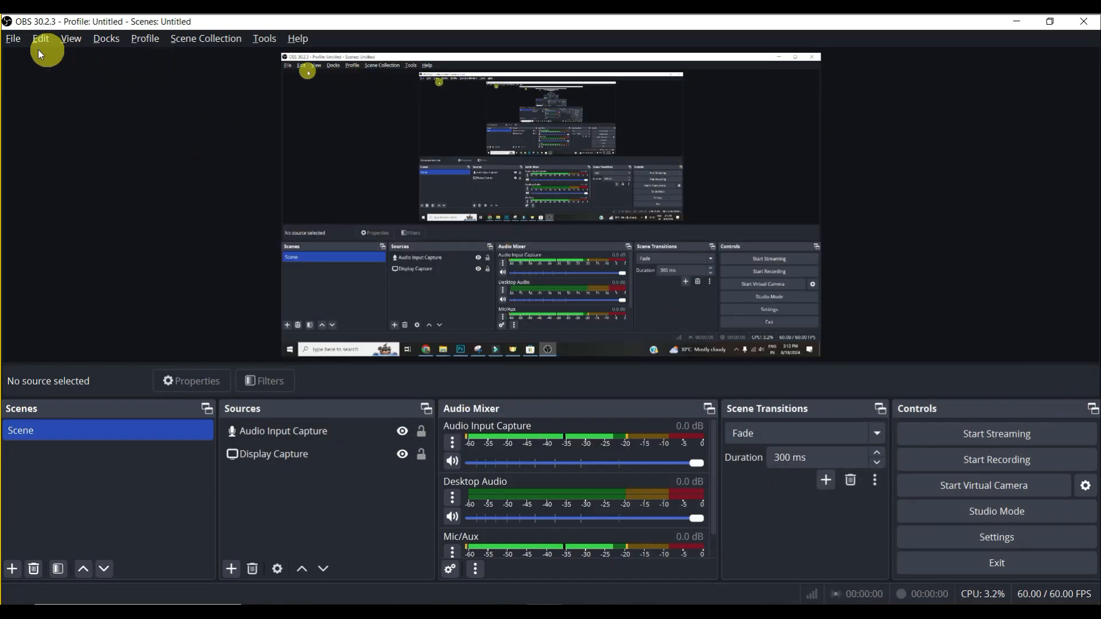
click(19, 42)
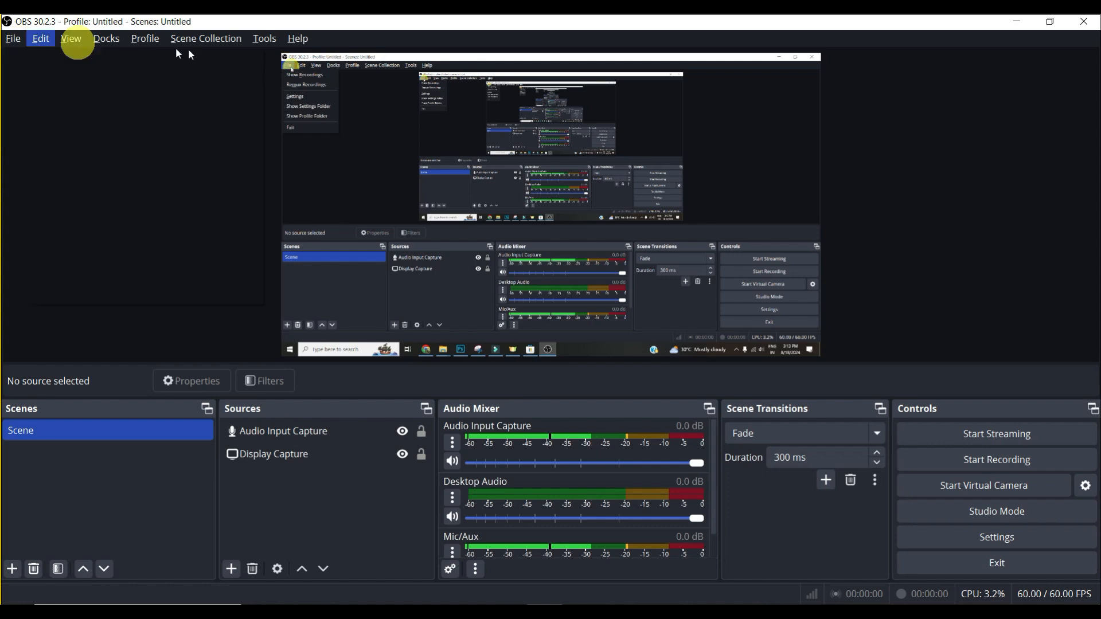
mouse_move(195, 43)
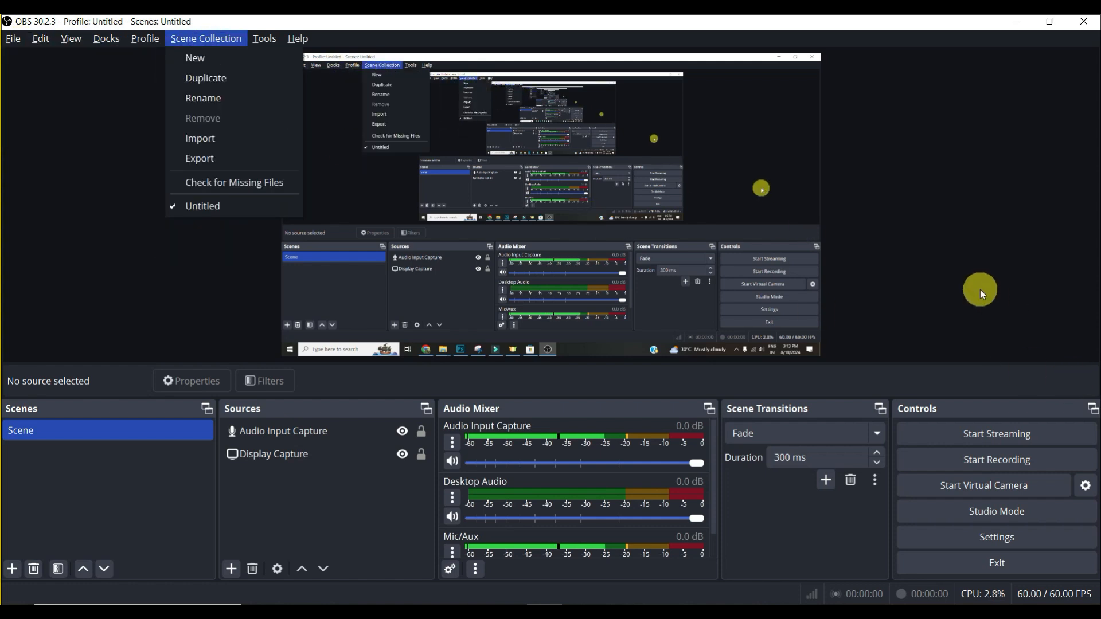